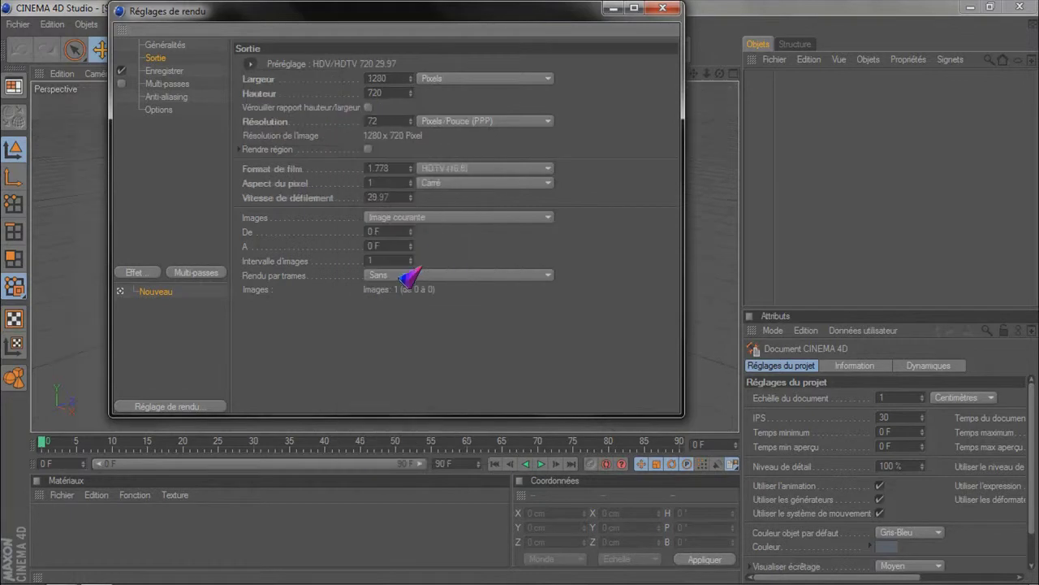
Step: Set the render output's frame range to all frames (Toutes les images)
click(401, 217)
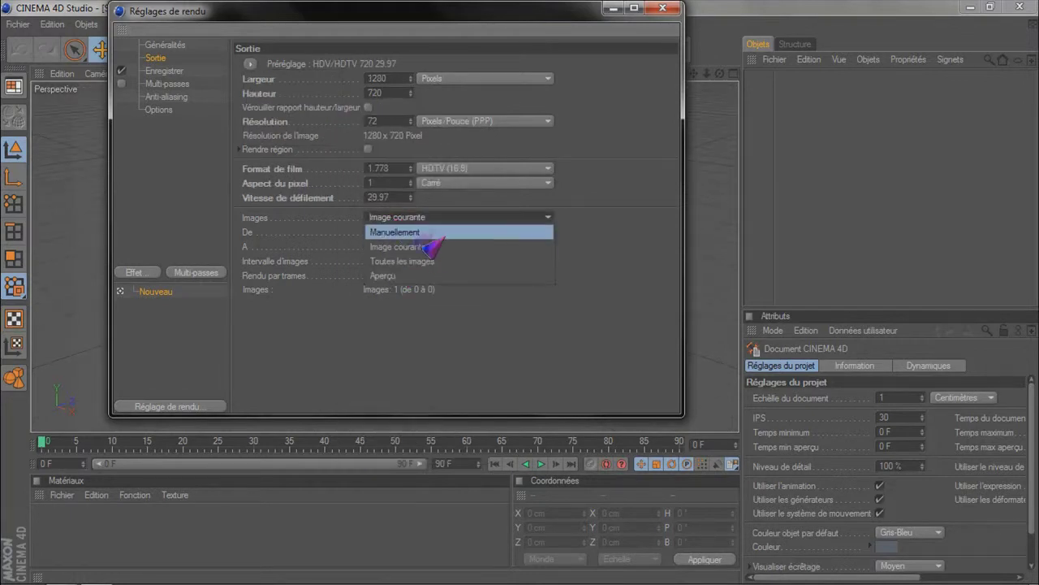
click(429, 260)
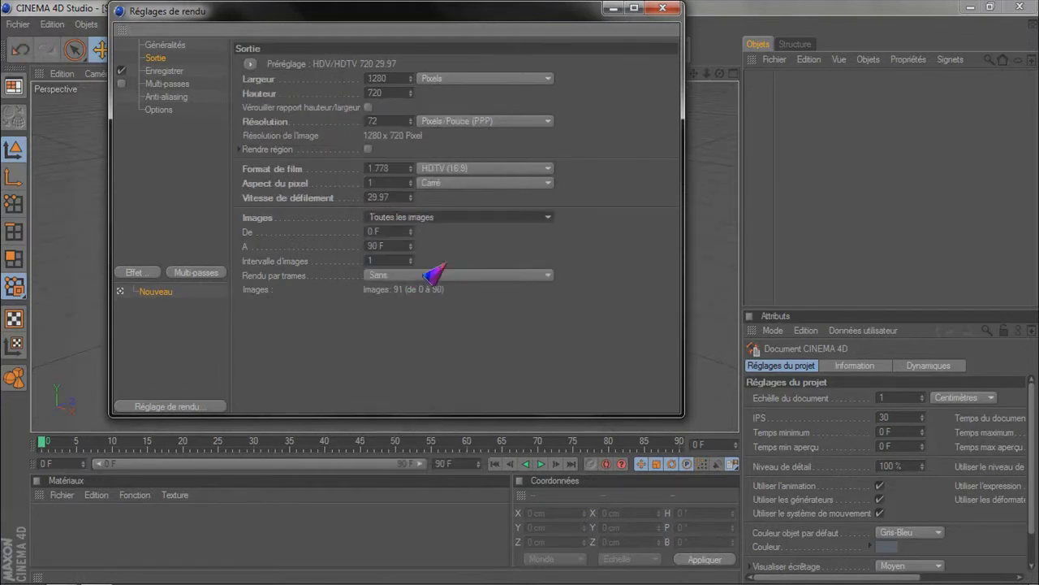
Step: Save the render output on the desktop under the file name tuto, using the Film AVI format
click(157, 72)
click(657, 91)
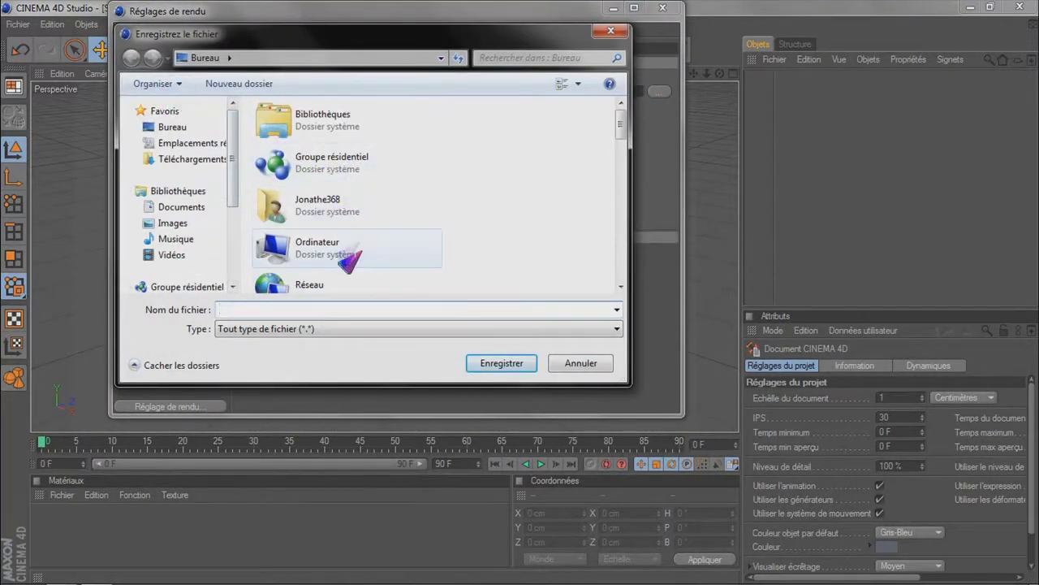
text(tuto)
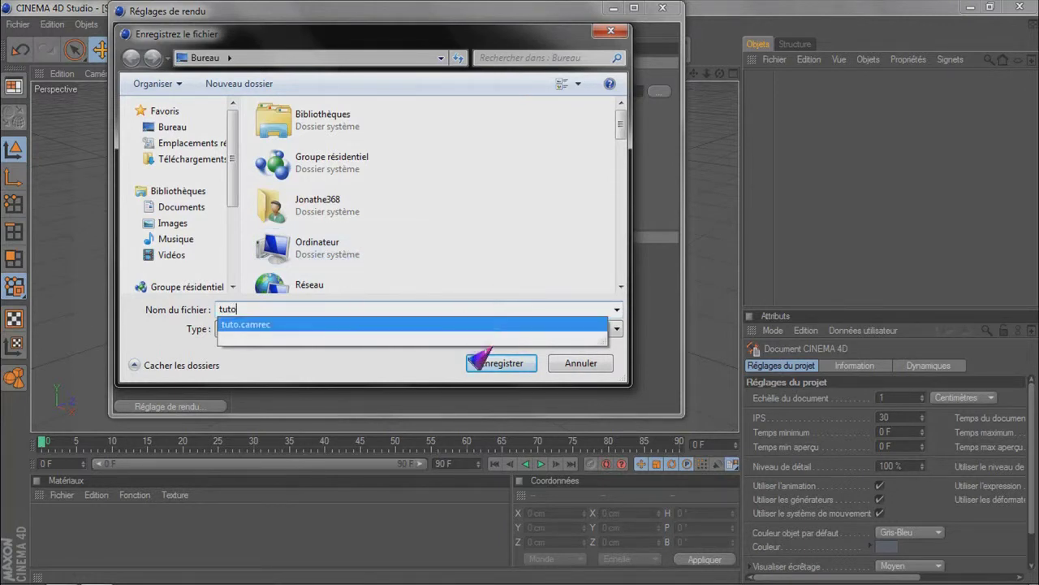
click(421, 362)
click(501, 365)
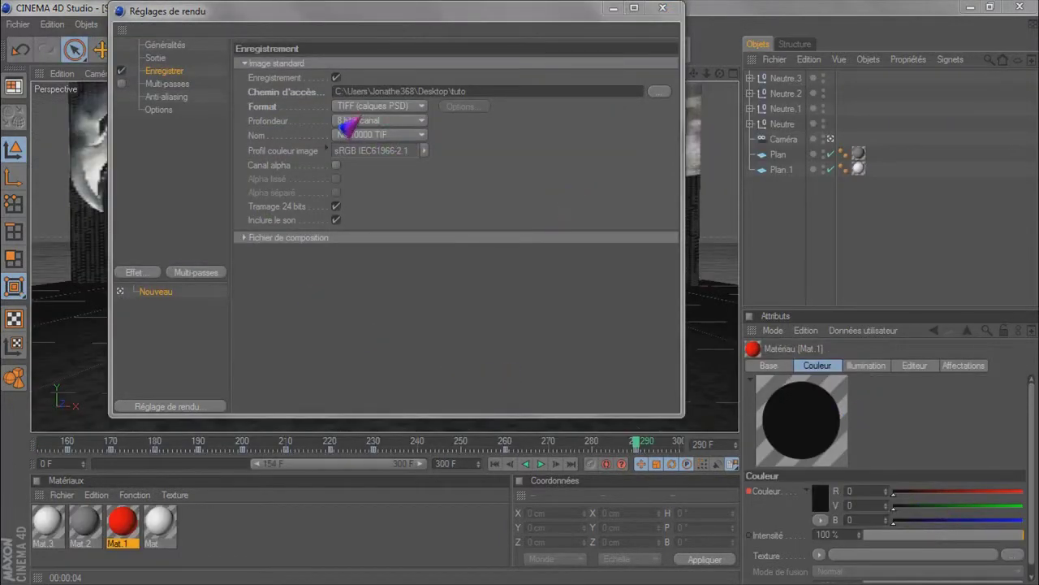
click(345, 106)
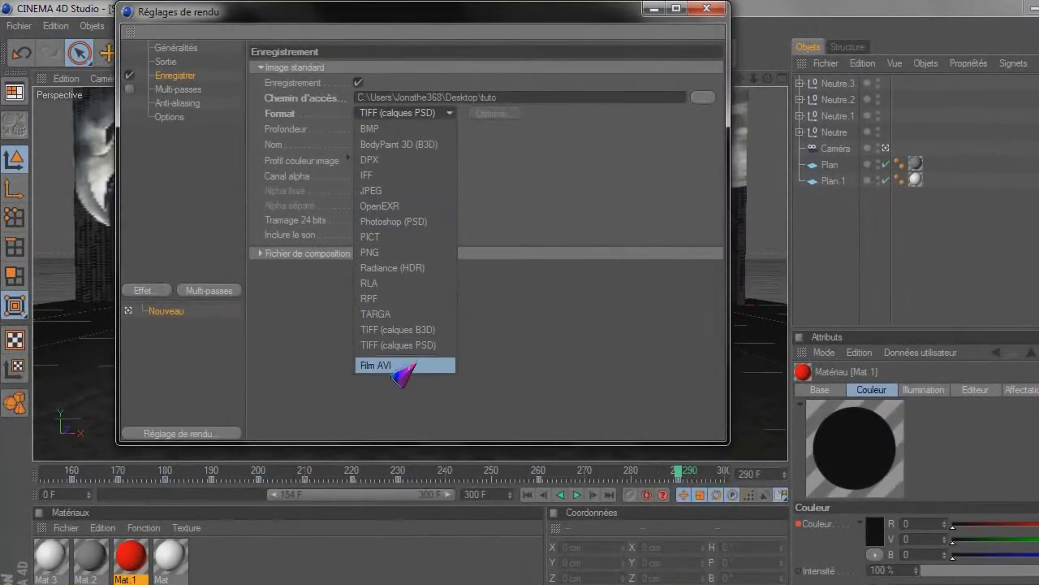
click(403, 370)
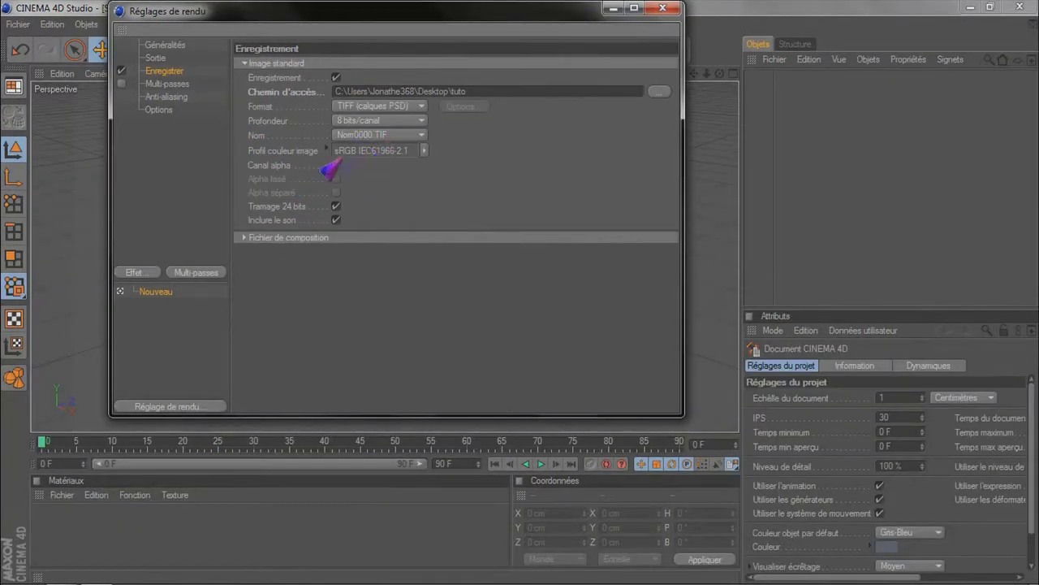
Step: Set render anti-aliasing to Au mieux with a minimum level of 2x2 and close the render settings
click(159, 97)
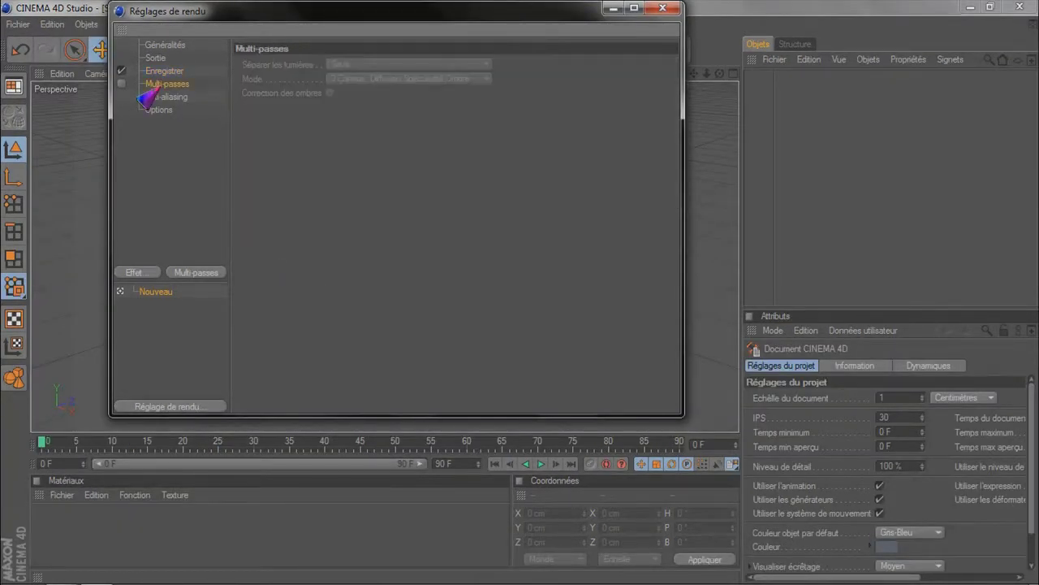
click(394, 65)
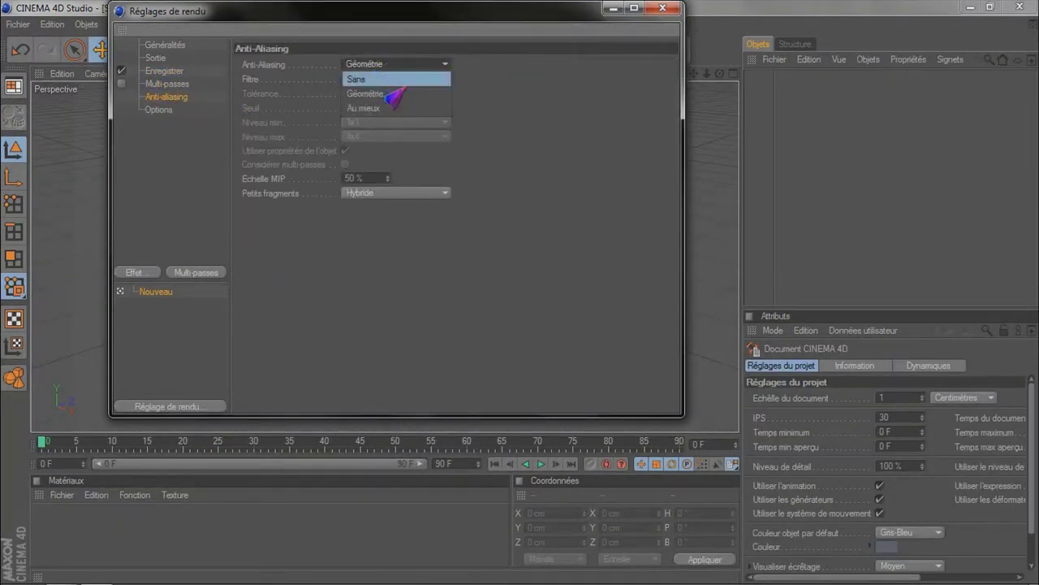
click(393, 106)
click(383, 123)
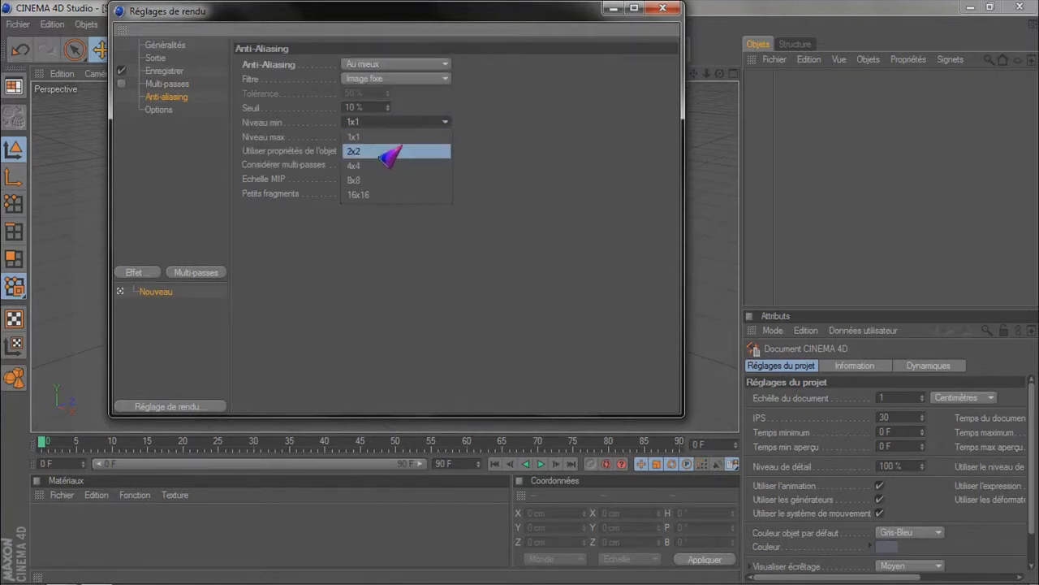
click(388, 152)
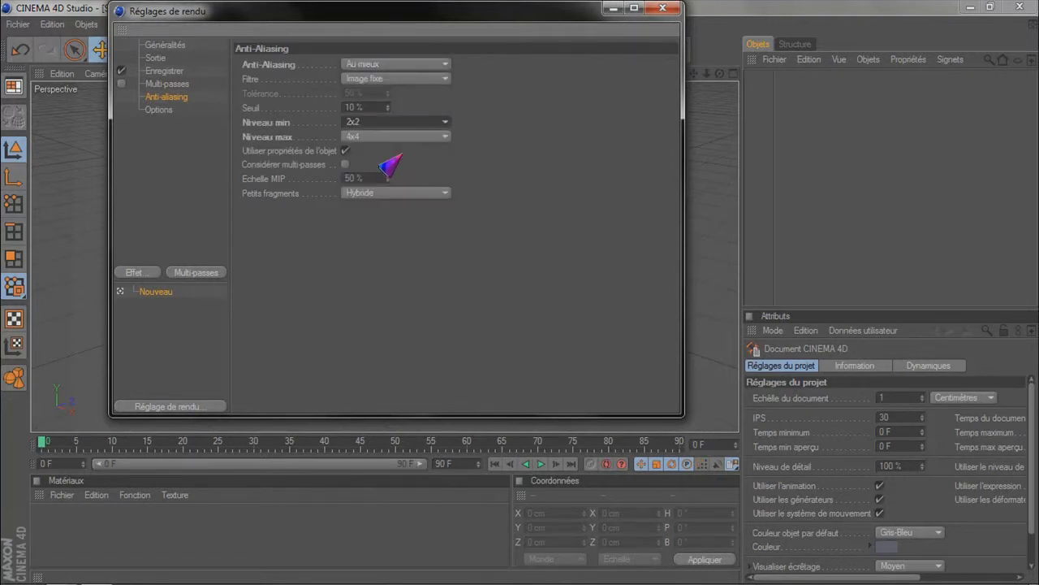
click(658, 8)
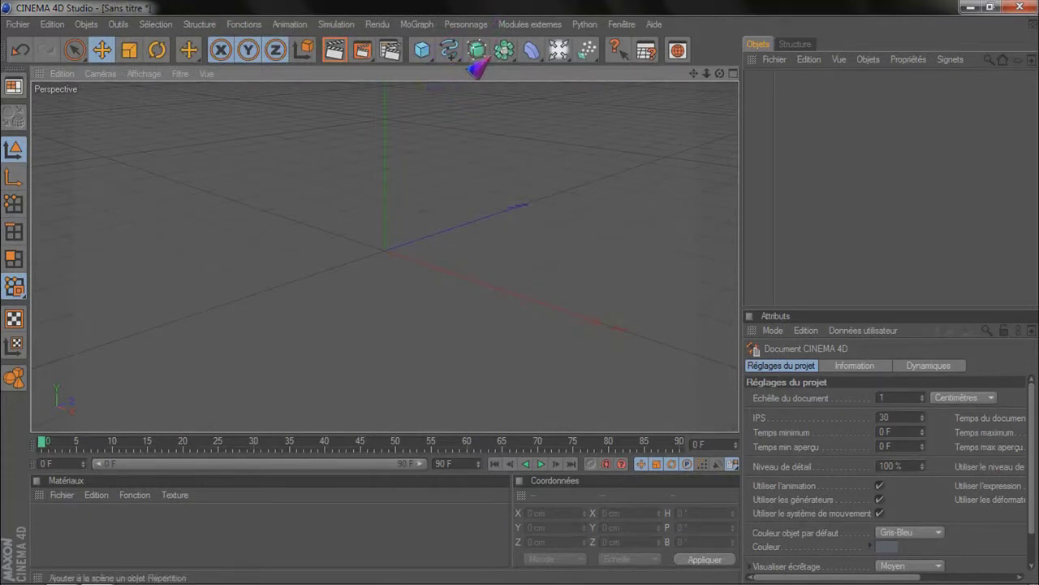
Step: Add a plane to the scene and rotate it upright to a pitch of 90°
drag(419, 52, 549, 108)
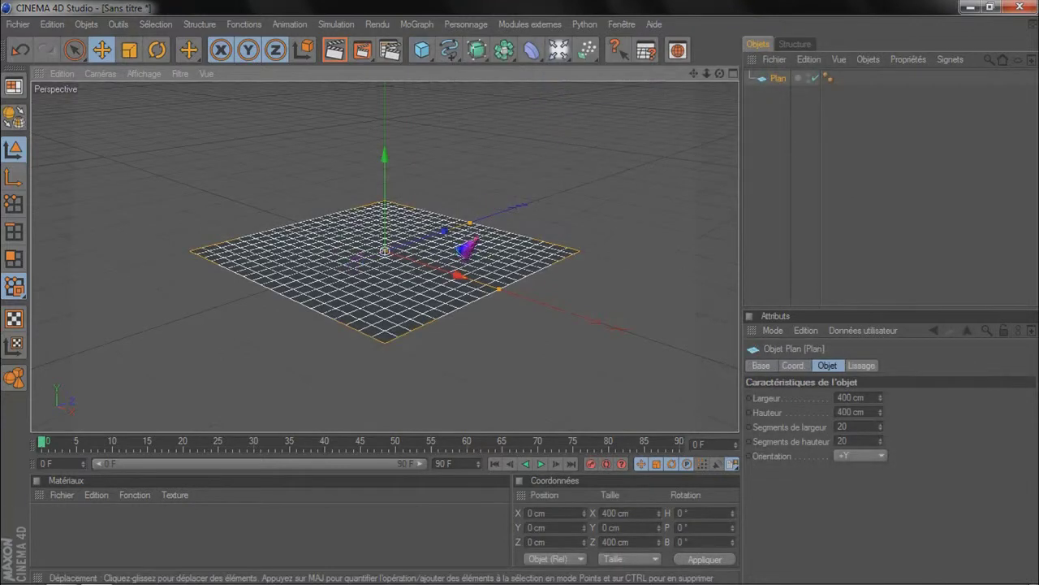
click(156, 49)
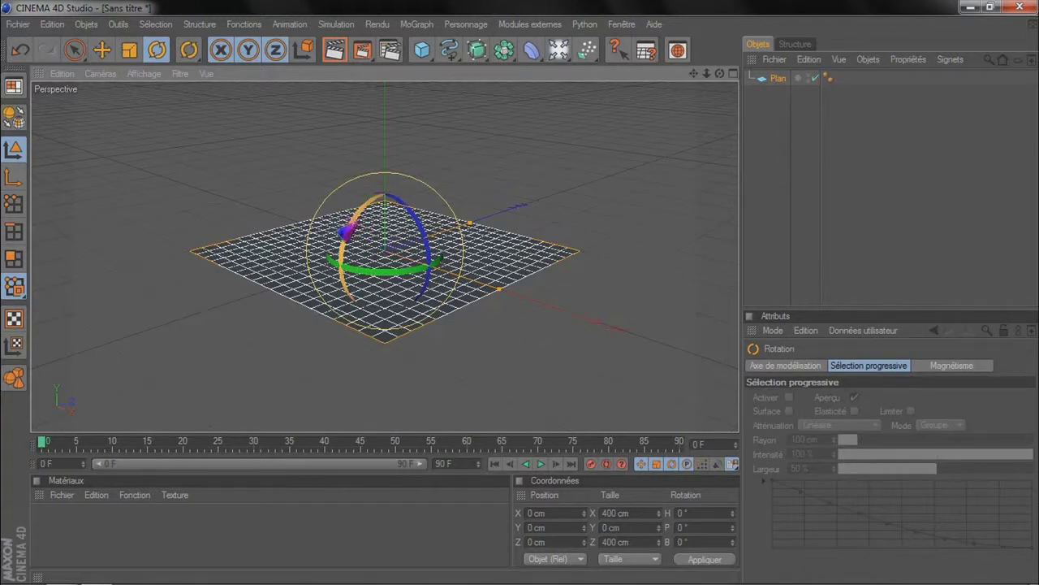
drag(347, 225, 345, 325)
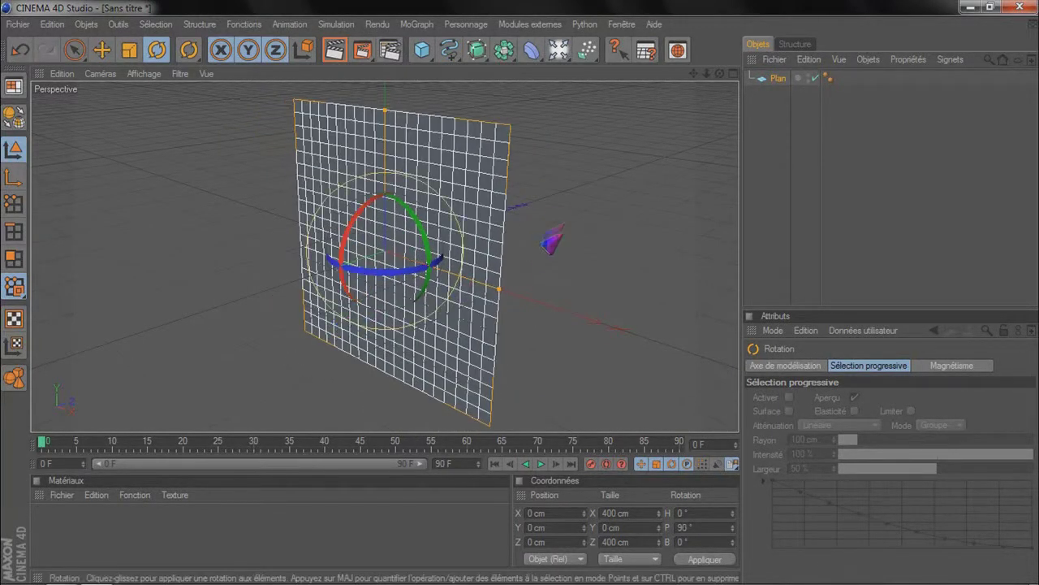
Step: Make a floor from a copy of the upright plane, pitched to 180° and enlarged to about 800 by 754 cm
alt+drag(583, 216, 724, 186)
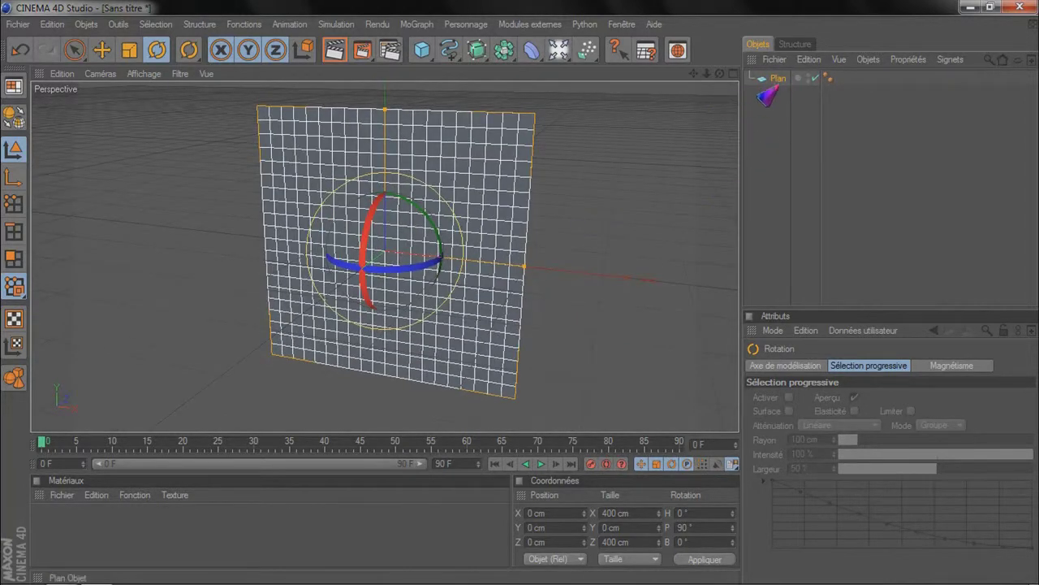
ctrl+drag(778, 92, 778, 95)
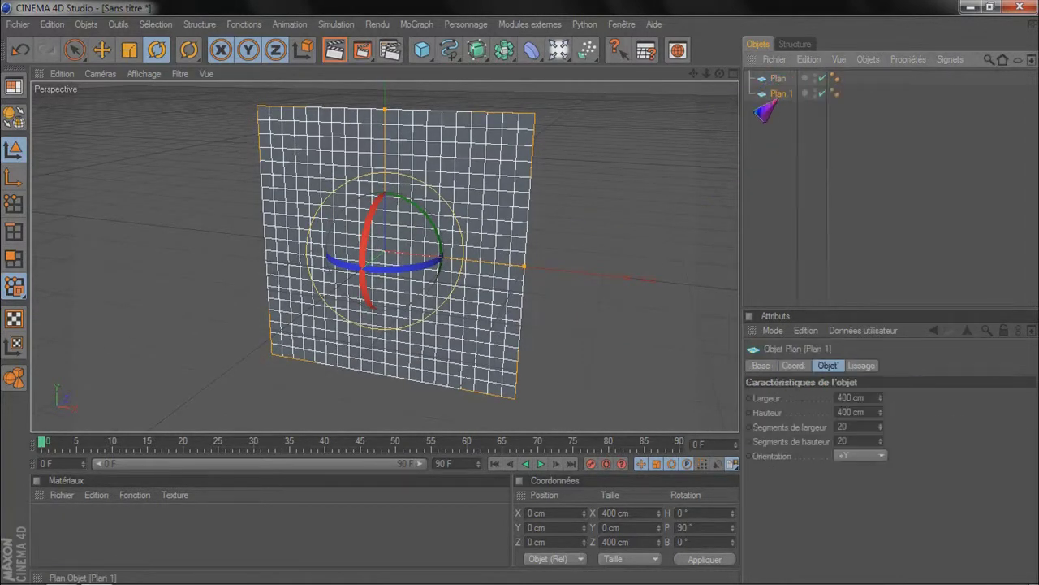
drag(350, 284, 349, 378)
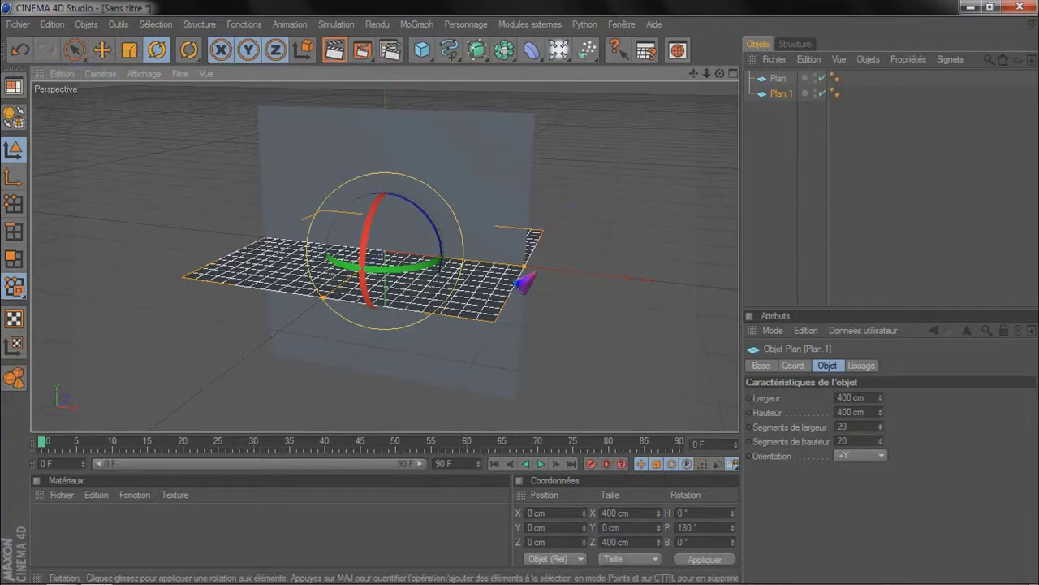
drag(524, 265, 688, 284)
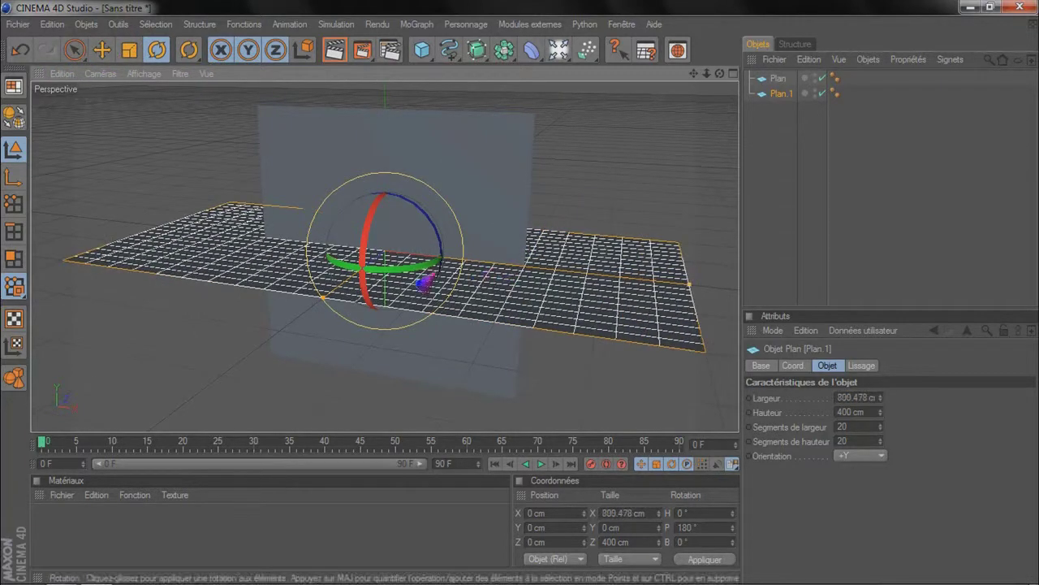
drag(323, 298, 236, 364)
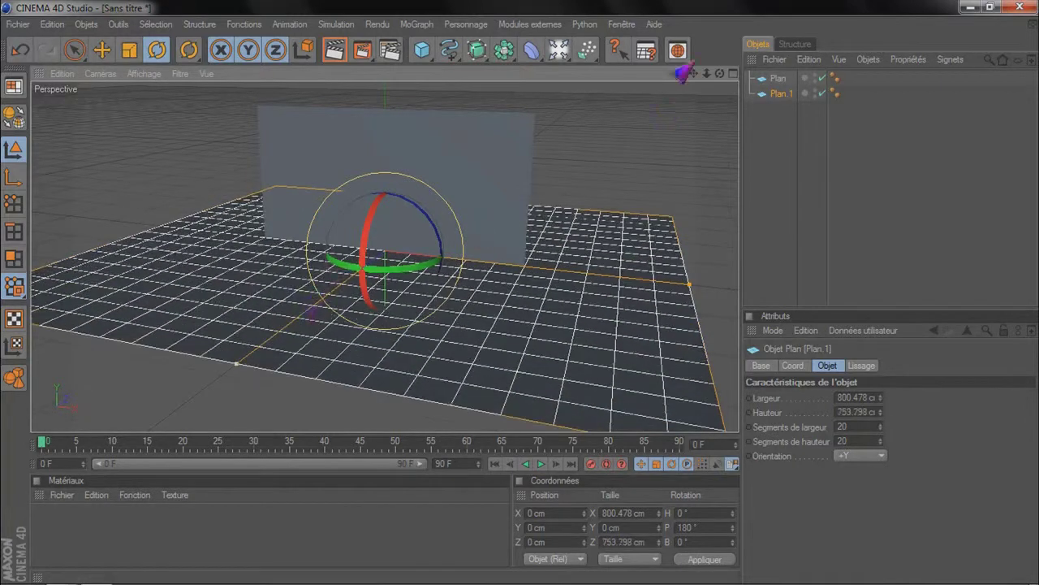
Step: Widen the upright plane behind the floor to about 667 cm
click(467, 157)
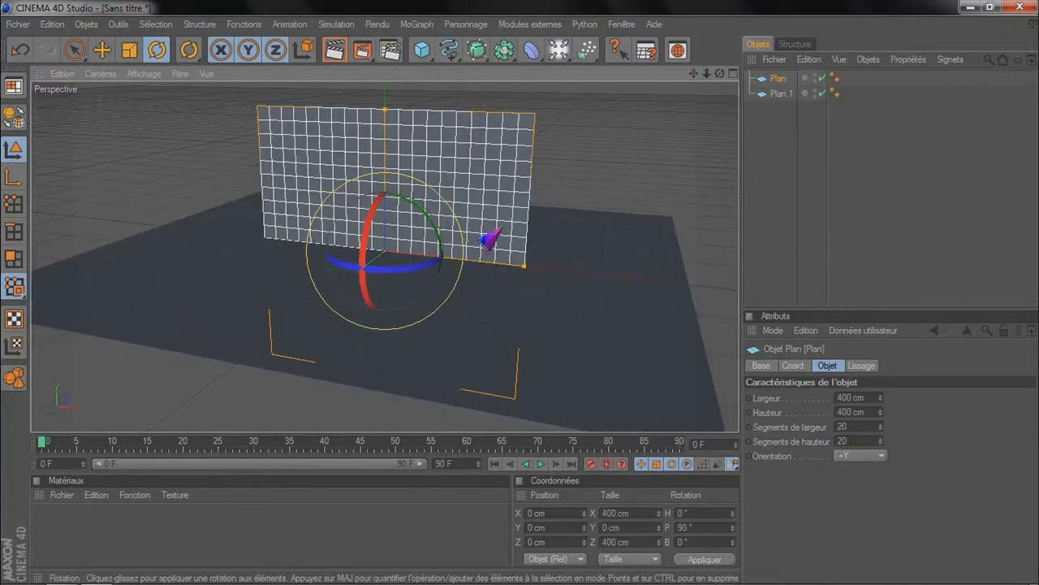
alt+drag(467, 195, 511, 177)
scroll(588, 216, up, 3)
alt+middle_drag(588, 217, 574, 266)
alt+drag(586, 220, 574, 240)
alt+middle_drag(583, 224, 601, 213)
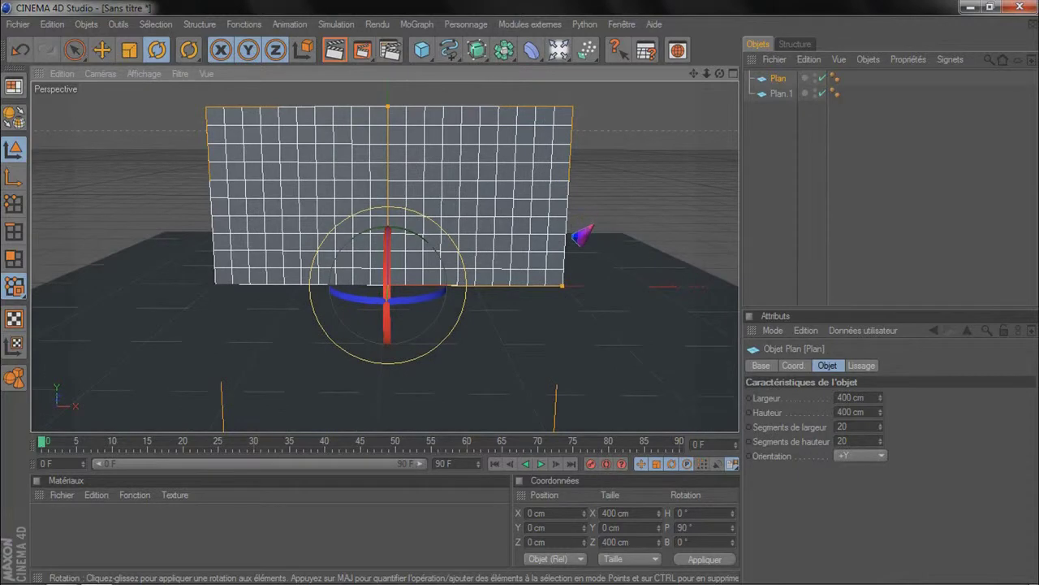
scroll(574, 237, up, 1)
scroll(574, 237, down, 1)
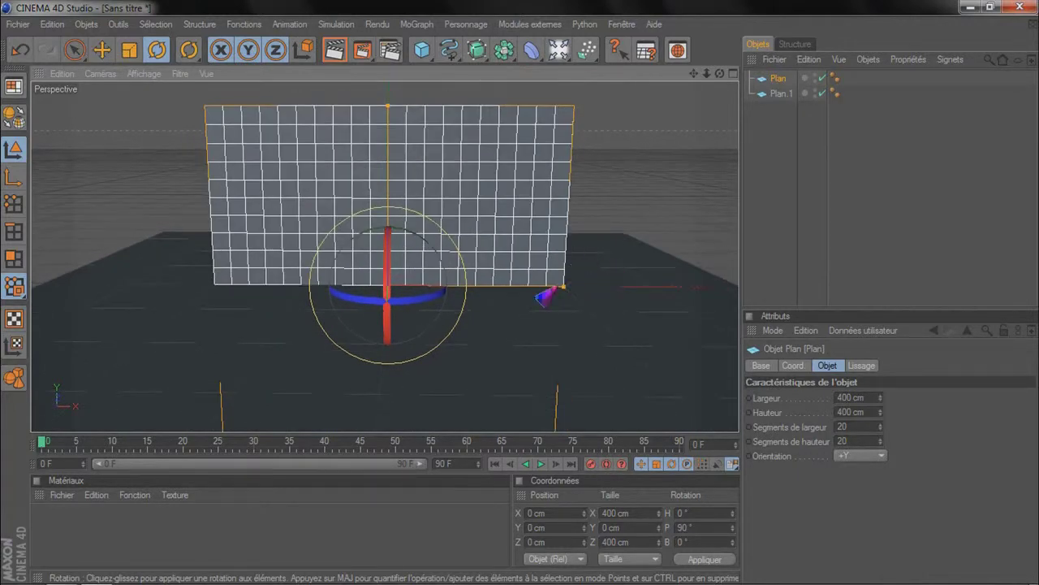
drag(560, 289, 707, 287)
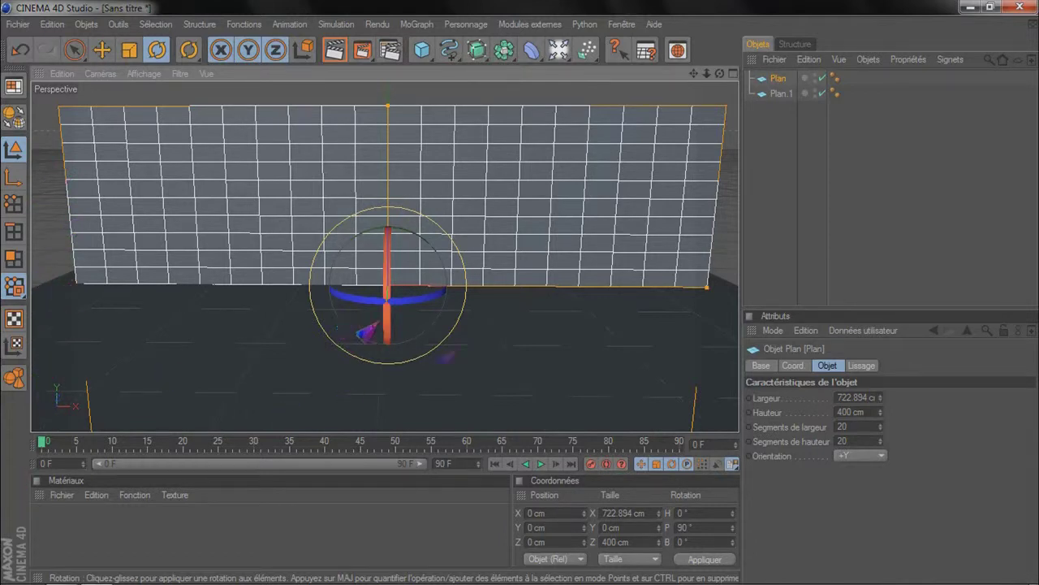
drag(707, 286, 682, 287)
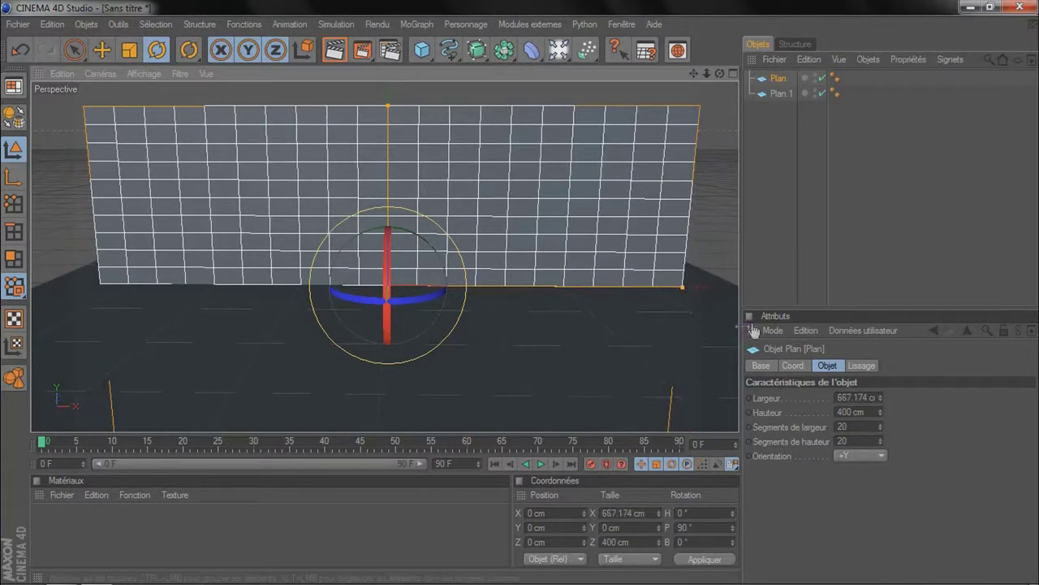
Step: Widen the upright wall plane to about 708 cm and shift it along X to about -11 cm
alt+drag(528, 291, 536, 264)
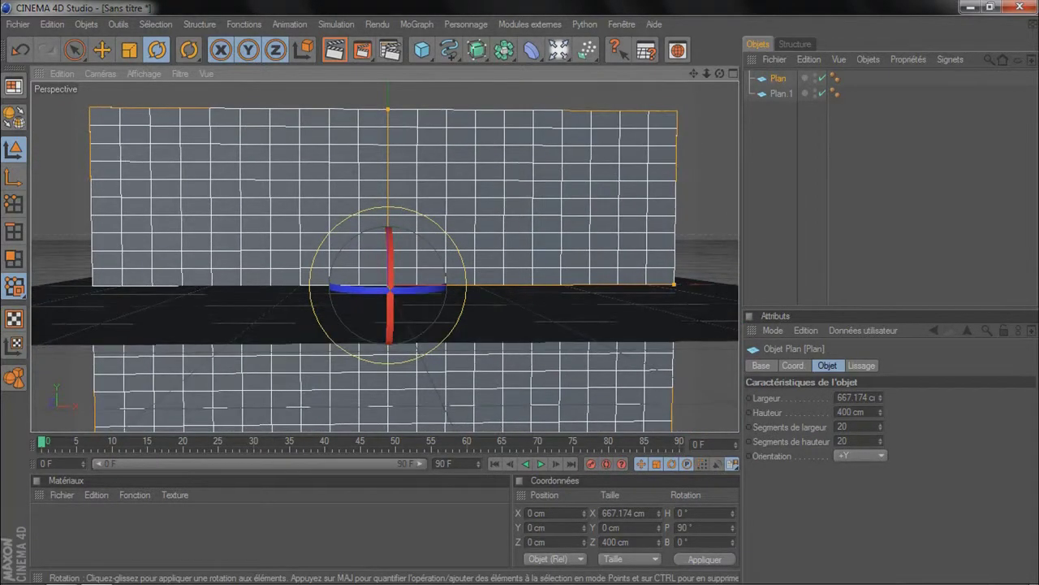
click(485, 337)
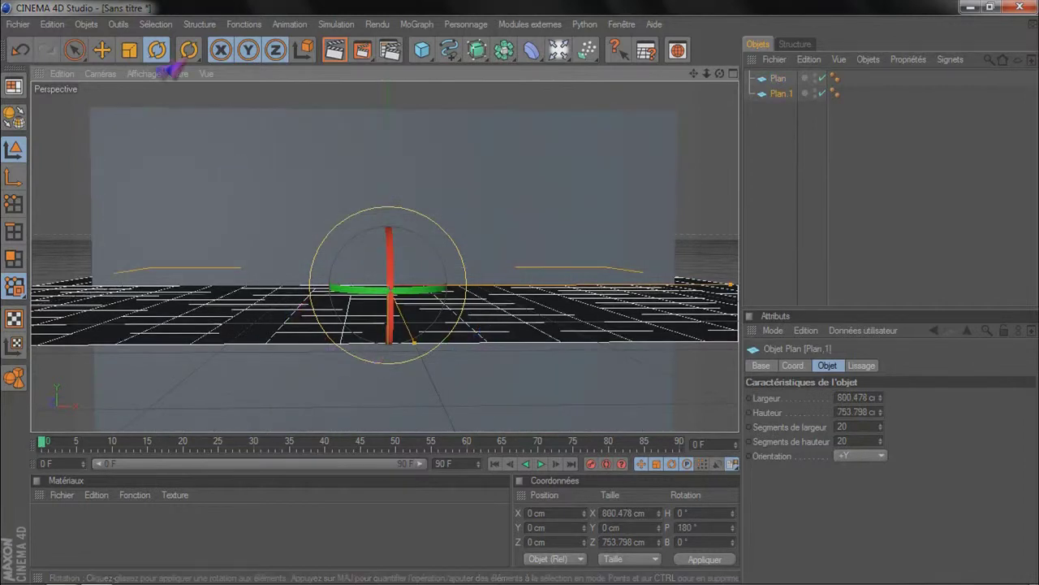
click(74, 49)
drag(394, 301, 385, 332)
click(394, 227)
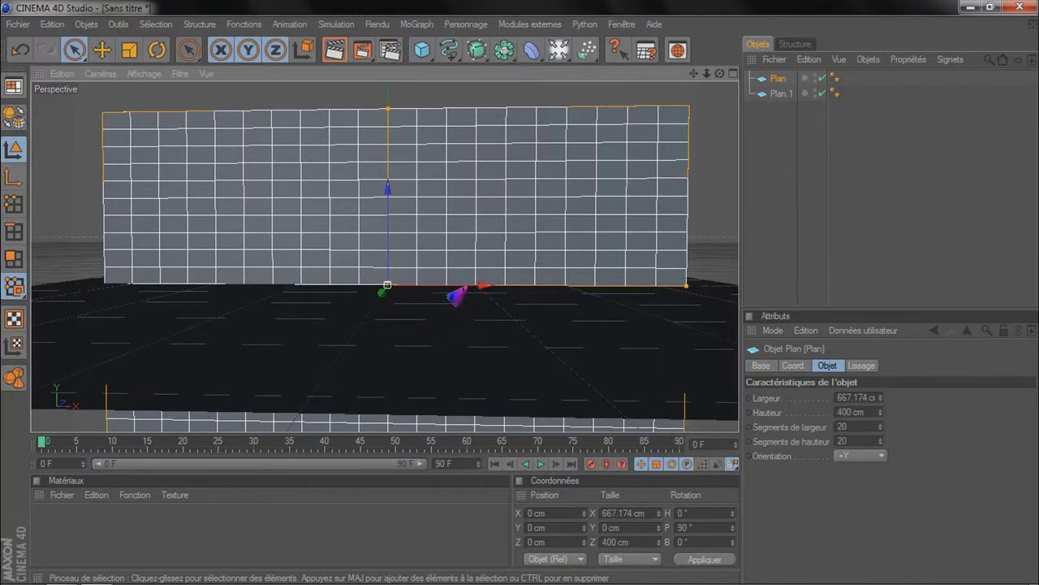
drag(684, 287, 691, 286)
mouse_move(484, 285)
mouse_down()
mouse_move(452, 285)
mouse_move(470, 285)
mouse_up()
drag(676, 285, 691, 286)
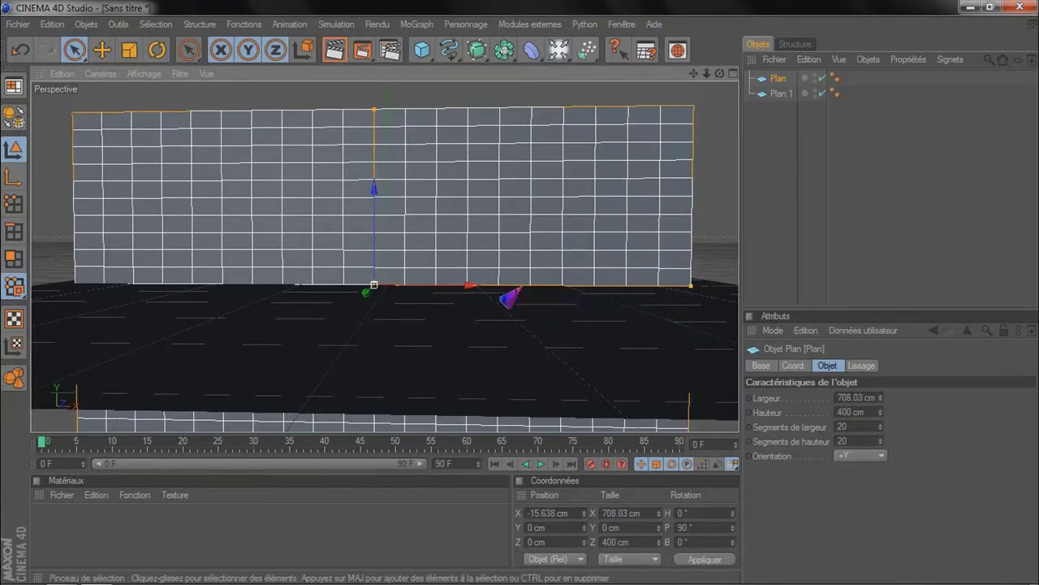
drag(470, 285, 474, 286)
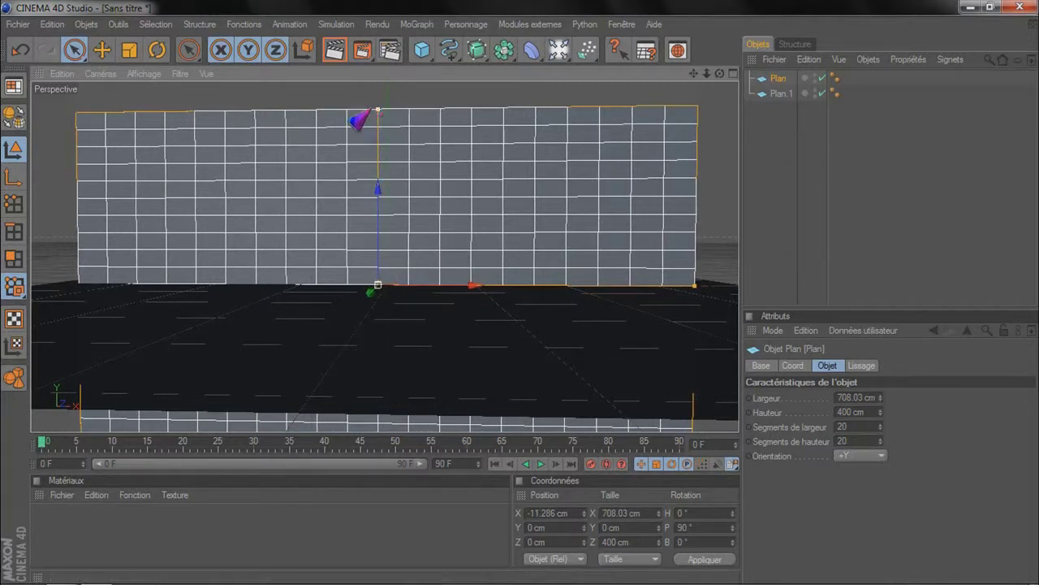
Step: Reduce the wall plane's height to about 239 cm and raise it to about 117 cm in Y so its base meets the floor
drag(377, 190, 377, 214)
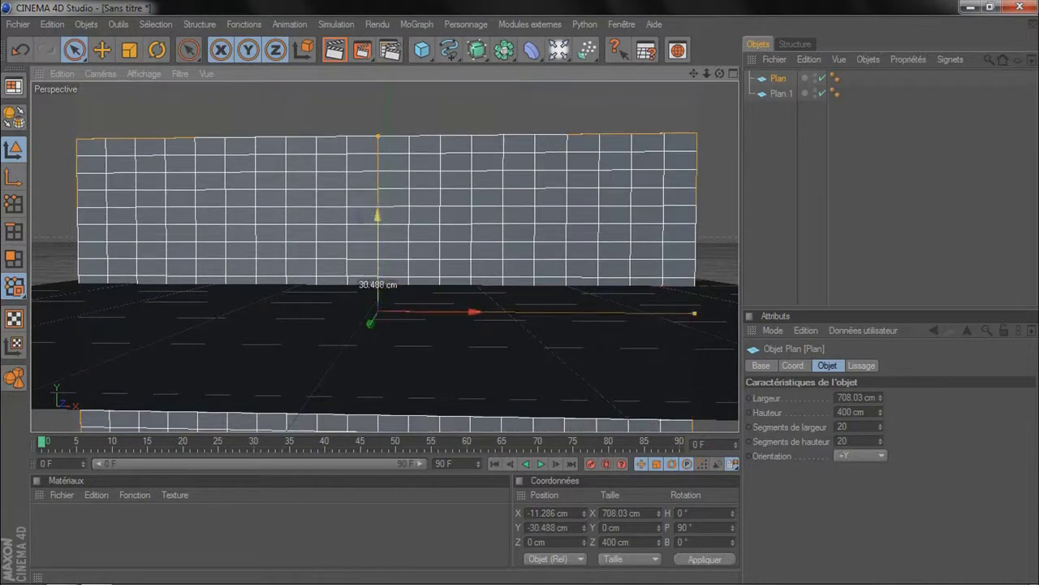
drag(377, 142, 378, 95)
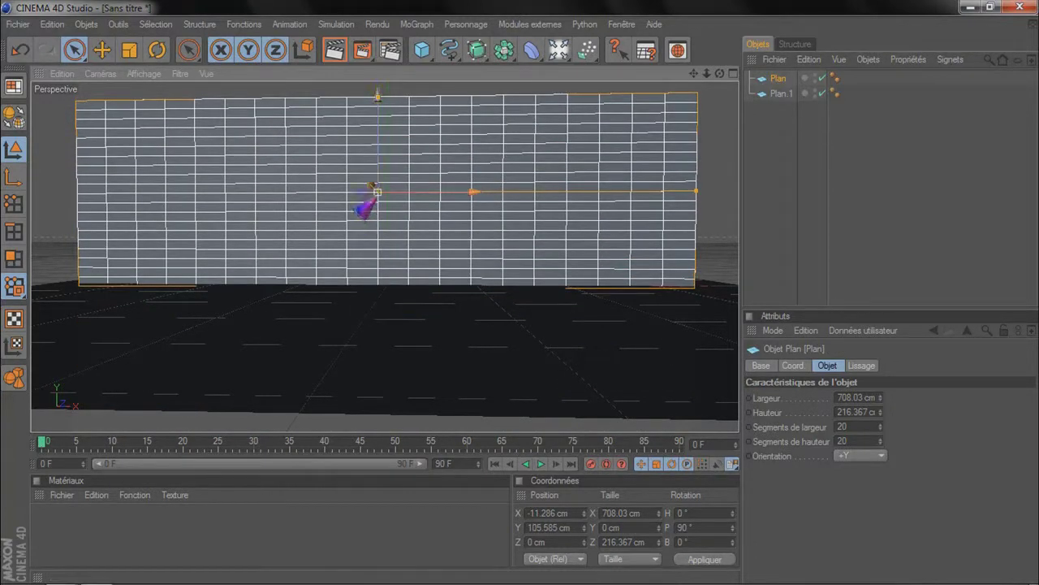
mouse_move(377, 97)
mouse_down()
mouse_move(378, 86)
mouse_move(377, 115)
mouse_up()
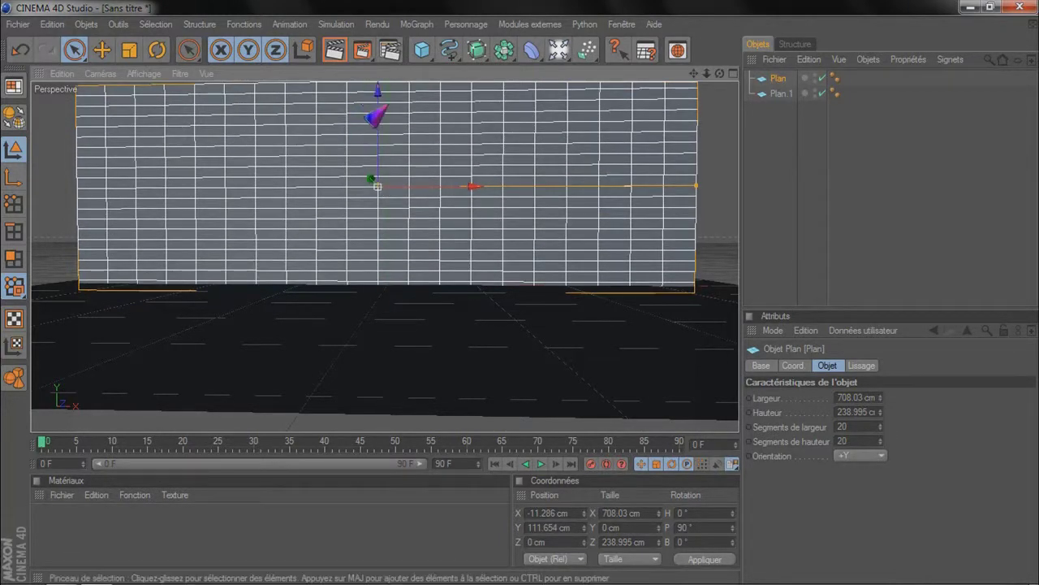
drag(378, 151, 378, 145)
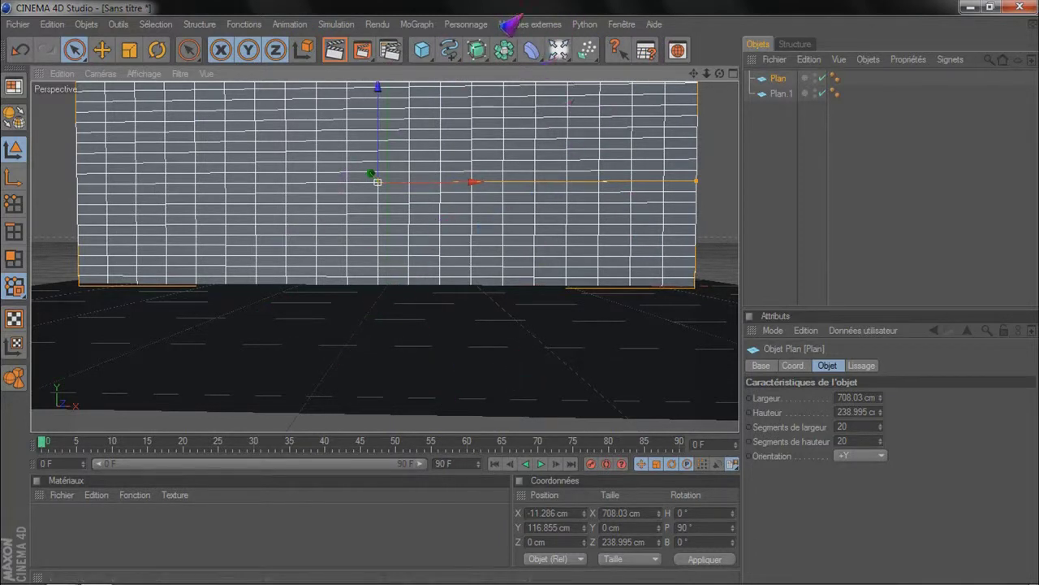
click(529, 23)
mouse_move(552, 65)
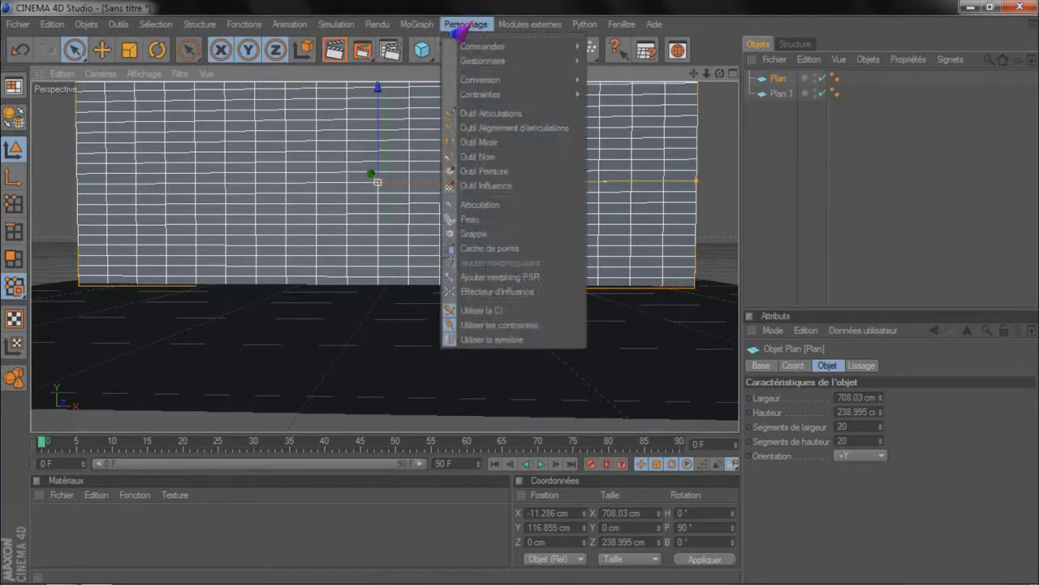
Step: Add a standard camera to the scene facing the wall and floor
click(475, 24)
click(557, 51)
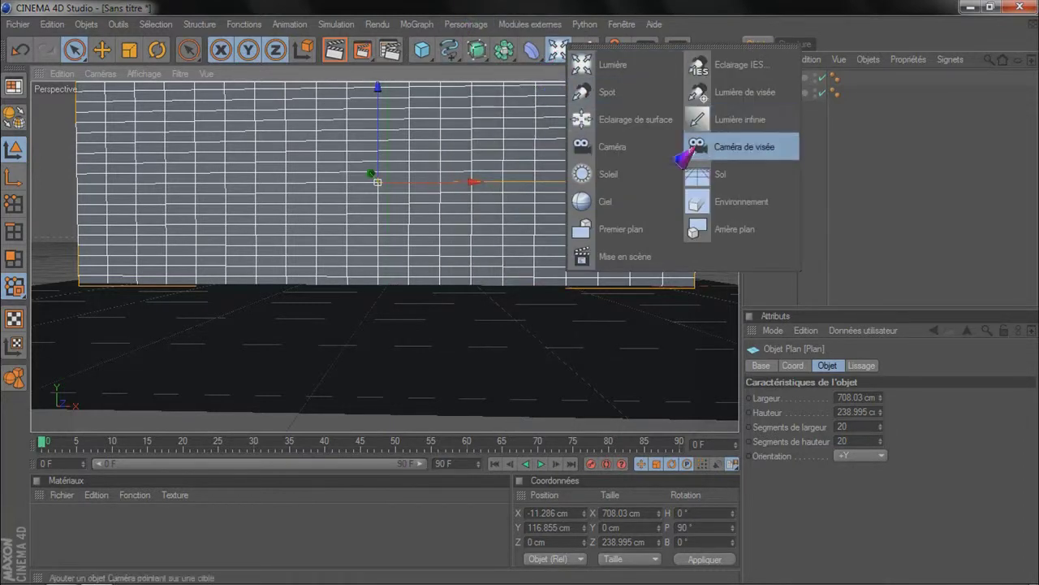
click(601, 148)
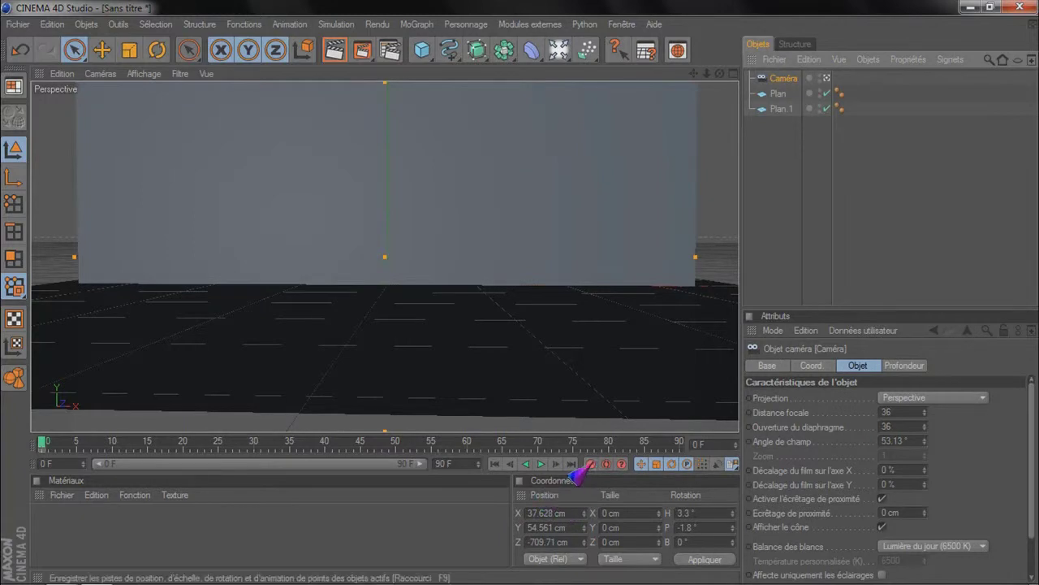
alt+drag(415, 312, 413, 253)
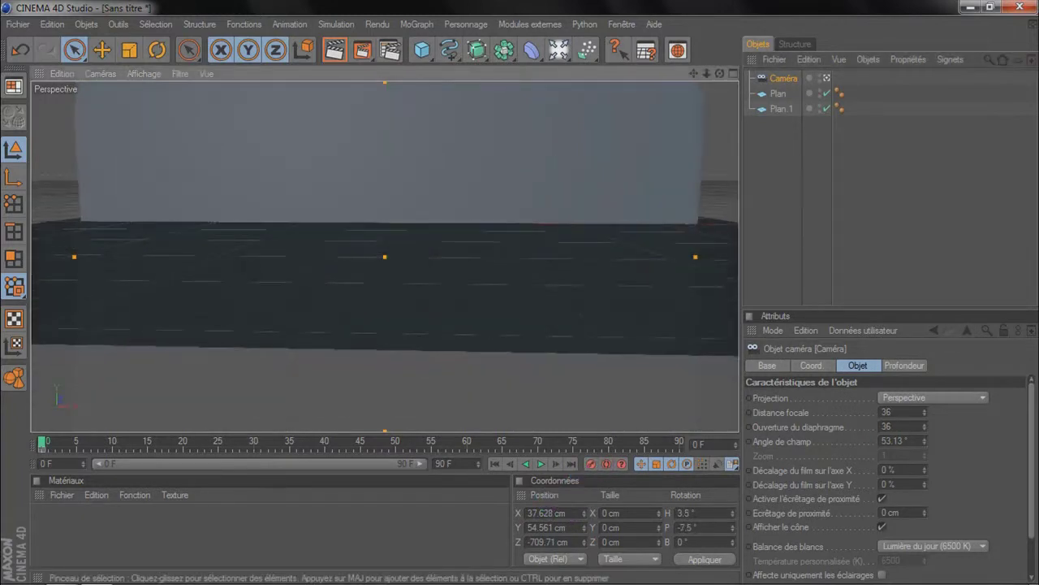
Step: Shift the floor plane along Z to about -184 cm
click(461, 301)
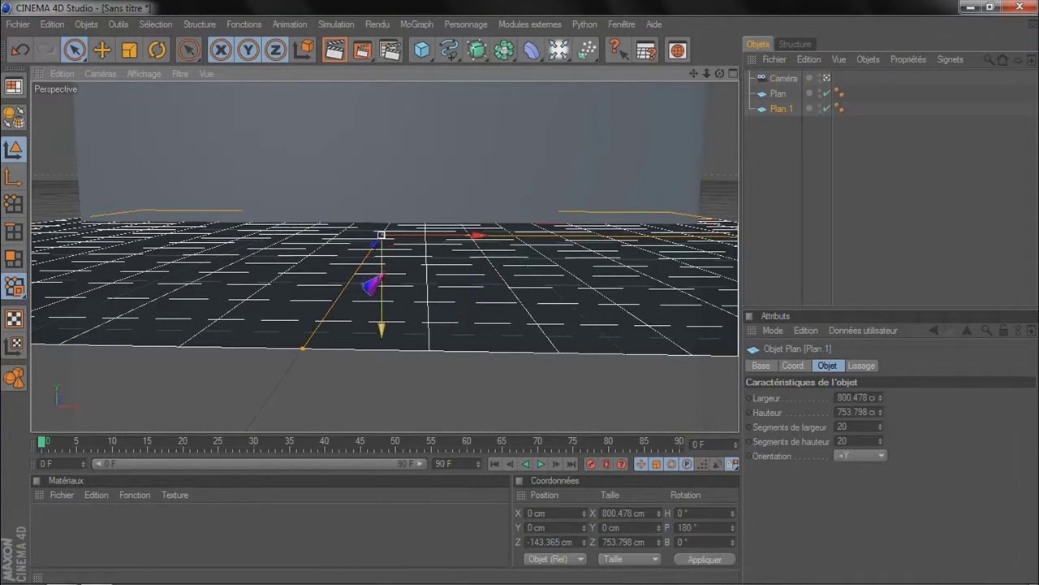
drag(373, 243, 371, 249)
click(340, 443)
drag(337, 443, 258, 443)
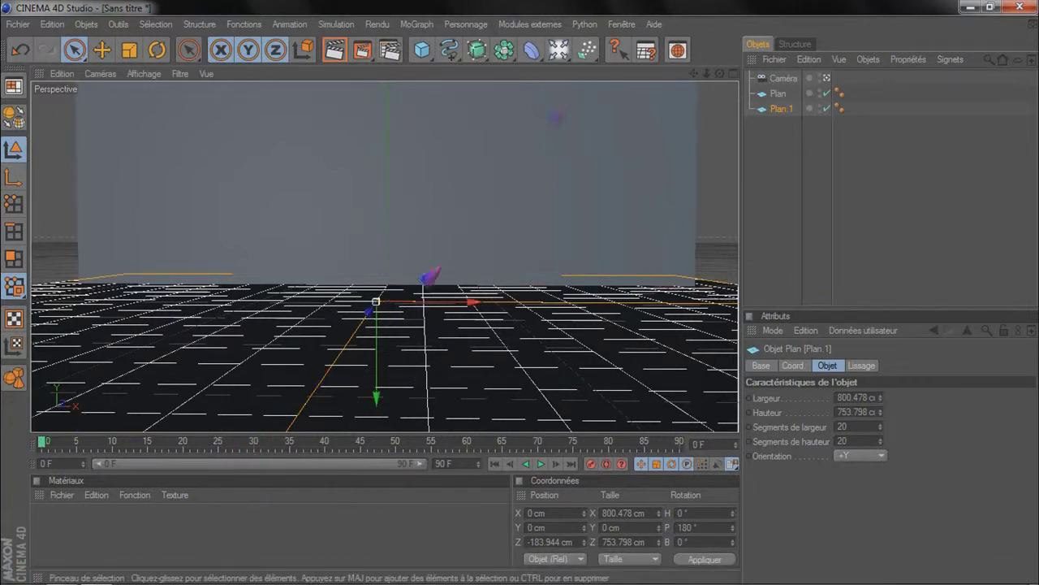
Step: Add a MoGraph text object and place it at about X -218 cm, Z -141 cm in front of the wall
click(416, 23)
click(414, 23)
click(414, 24)
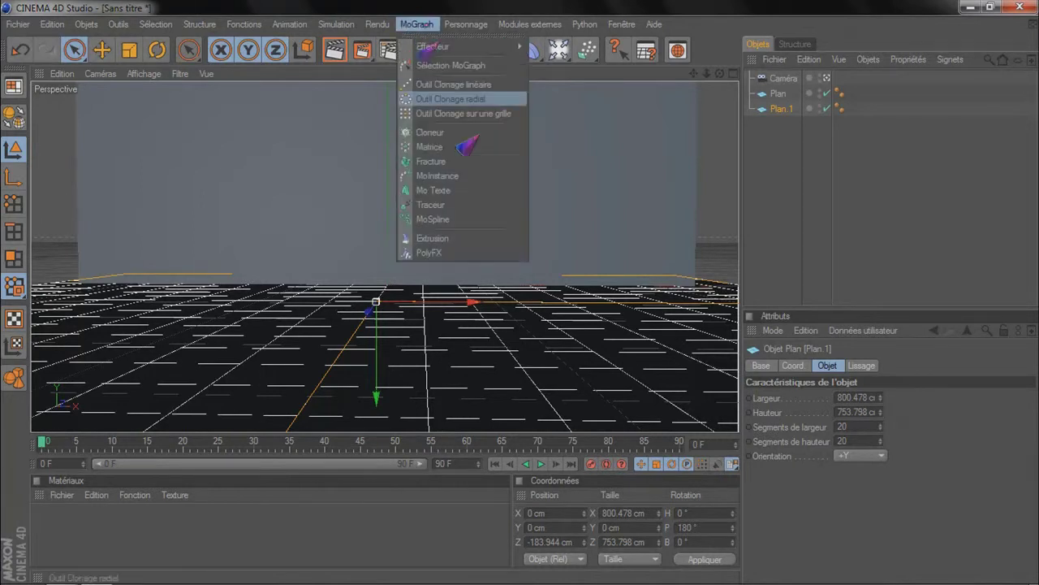
click(455, 191)
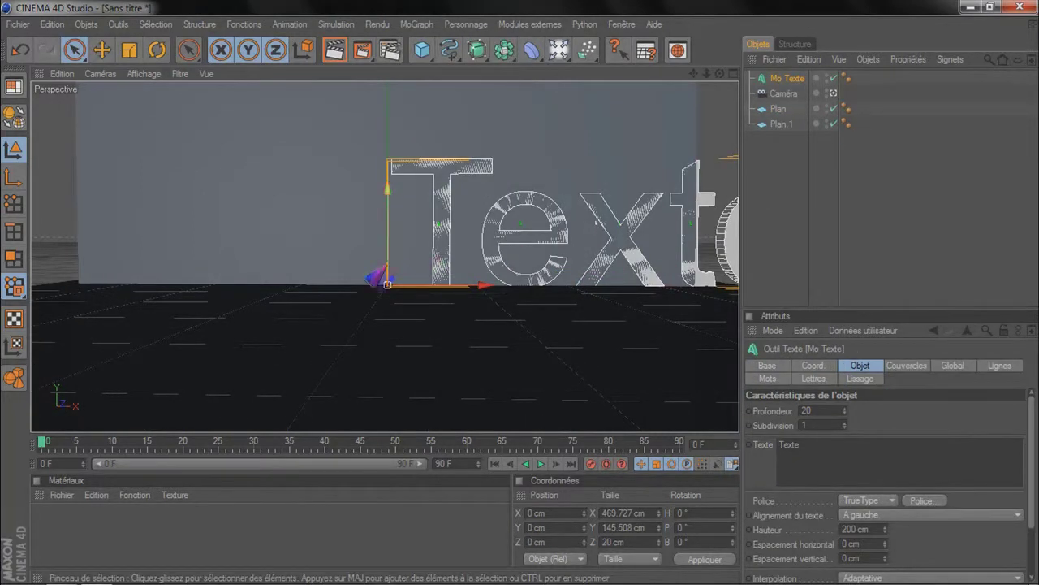
alt+drag(468, 332, 473, 349)
drag(406, 246, 439, 316)
drag(441, 358, 229, 339)
alt+drag(649, 406, 719, 398)
Step: Change the text to "tuto" and set its depth to 100
double_click(870, 444)
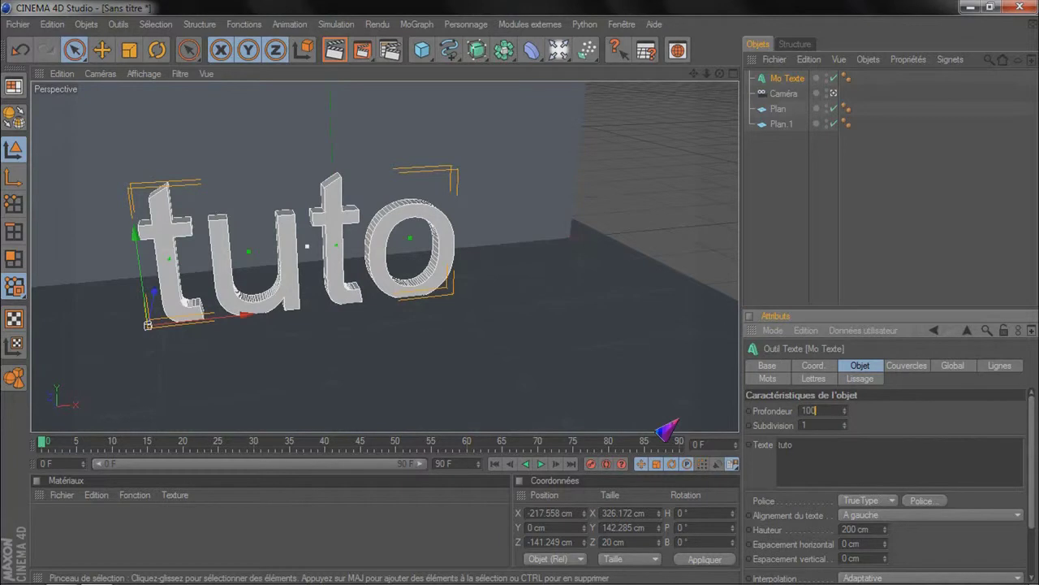
text(100)
key(Return)
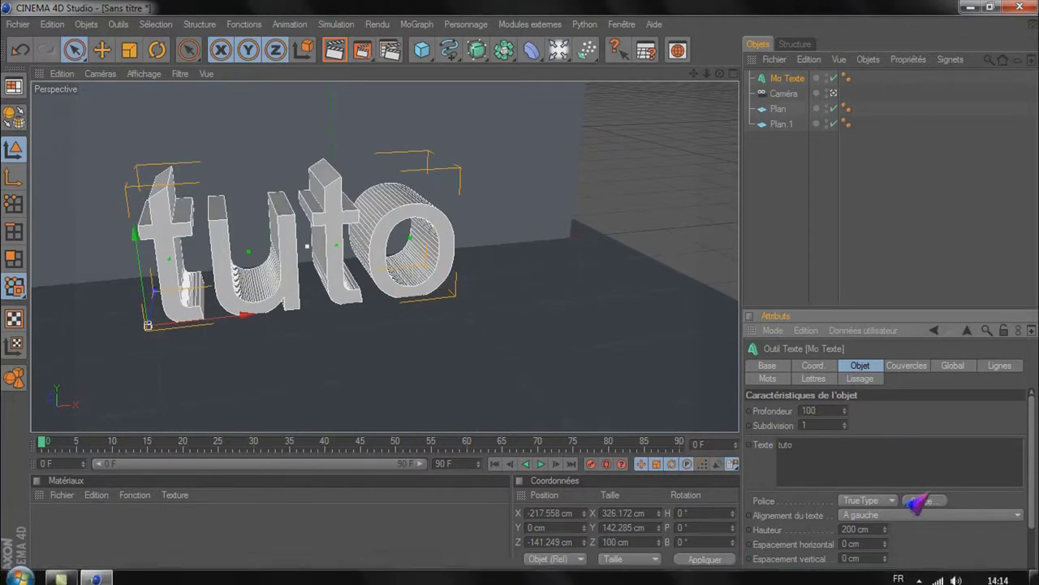
Step: Replace the text's Arial font with a curved, angular graffiti-style font
click(924, 501)
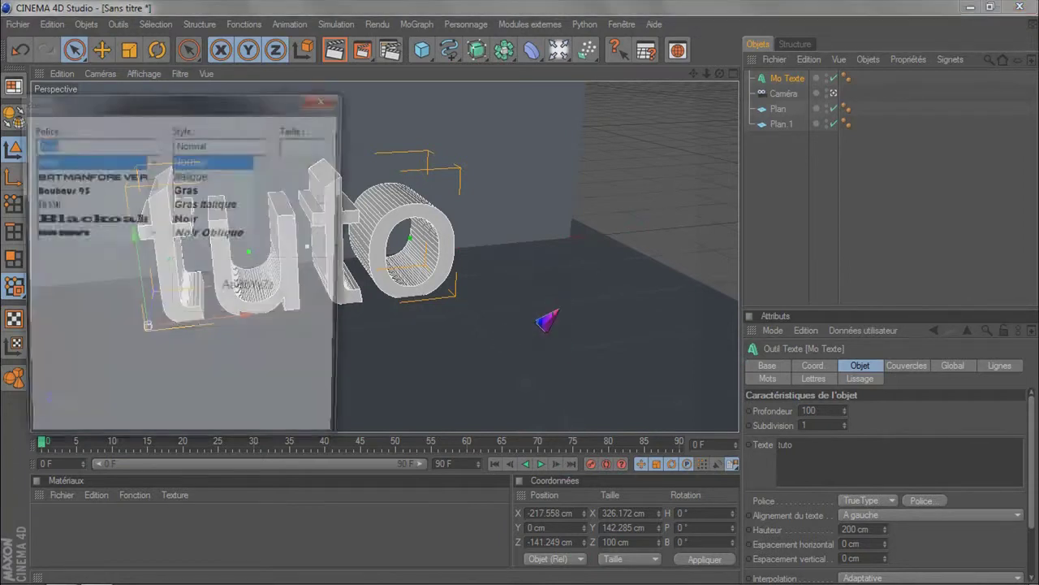
scroll(75, 215, down, 10)
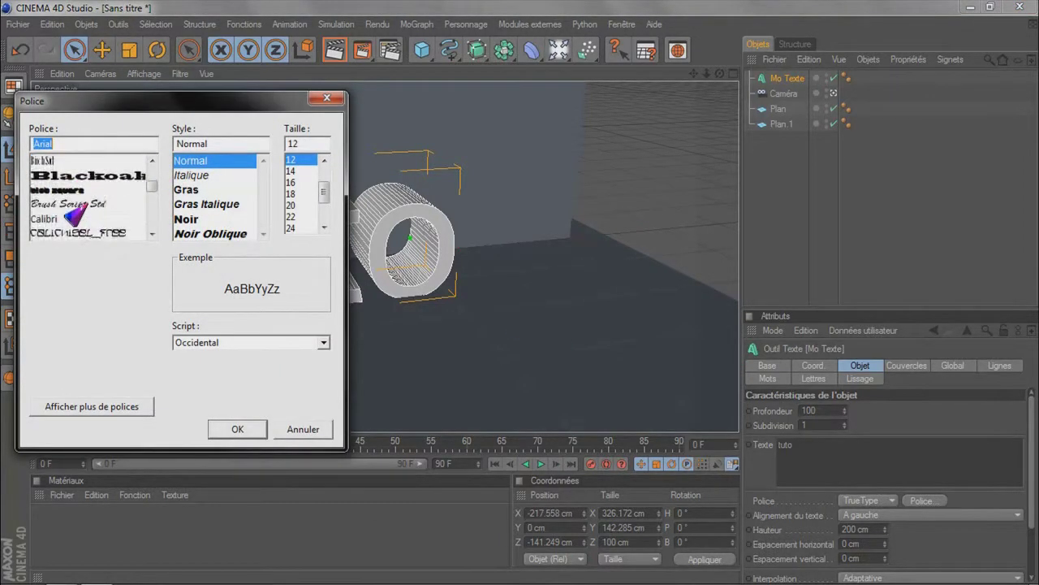
scroll(75, 215, down, 12)
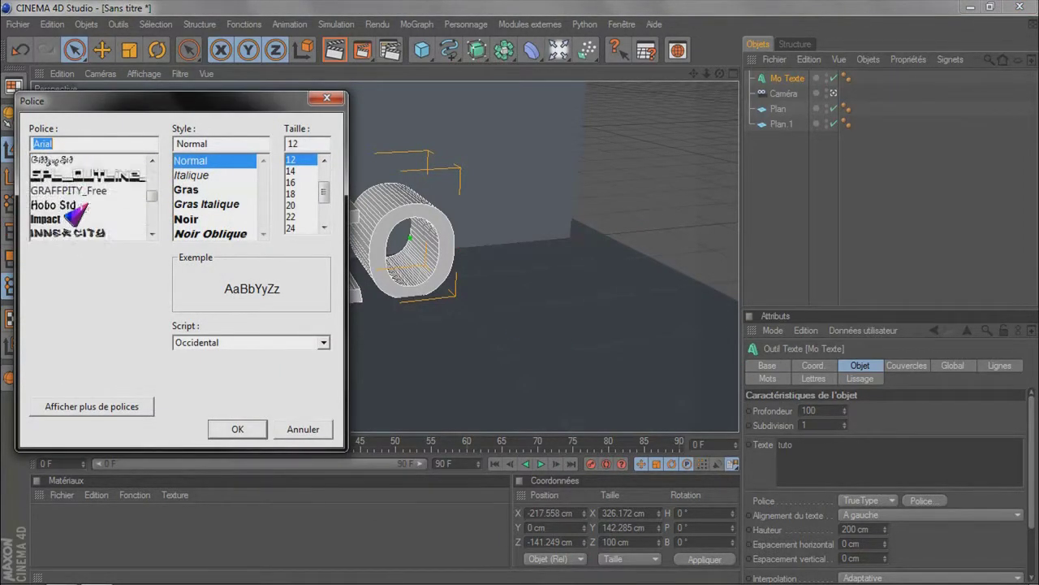
scroll(75, 214, down, 12)
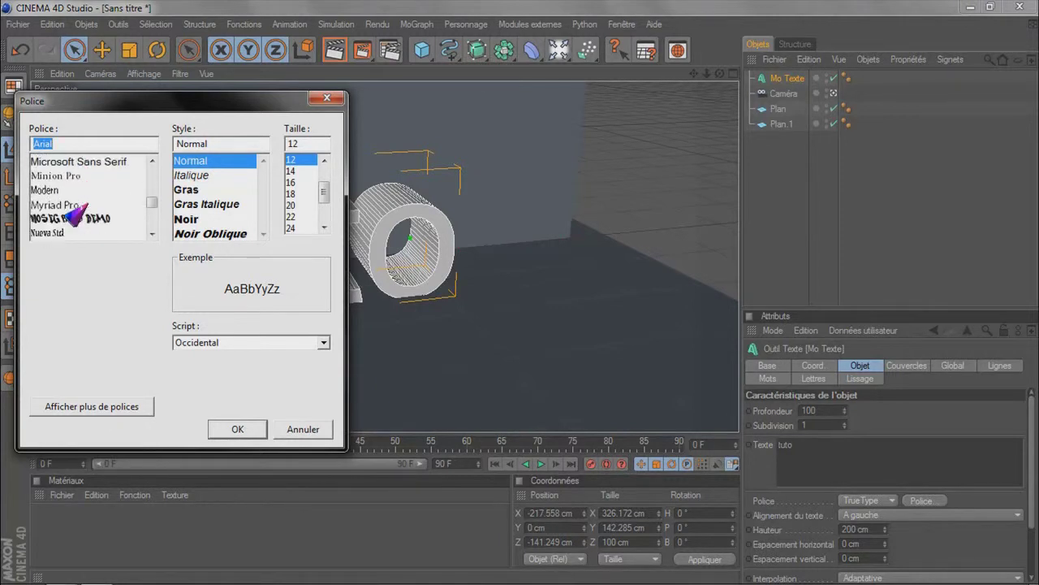
scroll(75, 215, down, 3)
click(78, 190)
click(221, 432)
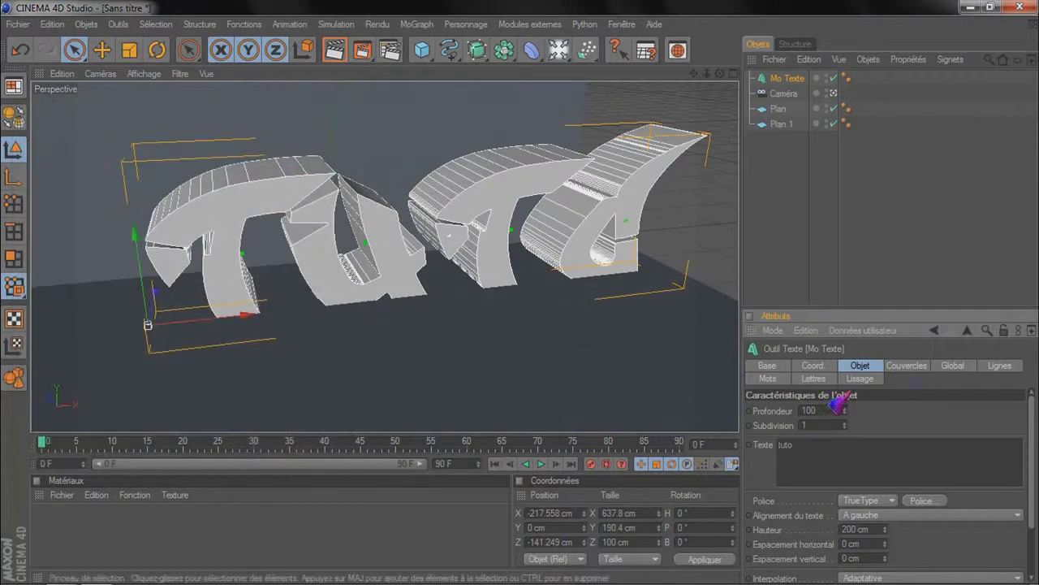
Step: Raise the text to about 32 cm in Y and shift it along X to about -315 cm
alt+drag(477, 317, 483, 297)
drag(140, 283, 138, 257)
drag(143, 194, 143, 187)
drag(198, 307, 109, 302)
drag(337, 441, 268, 441)
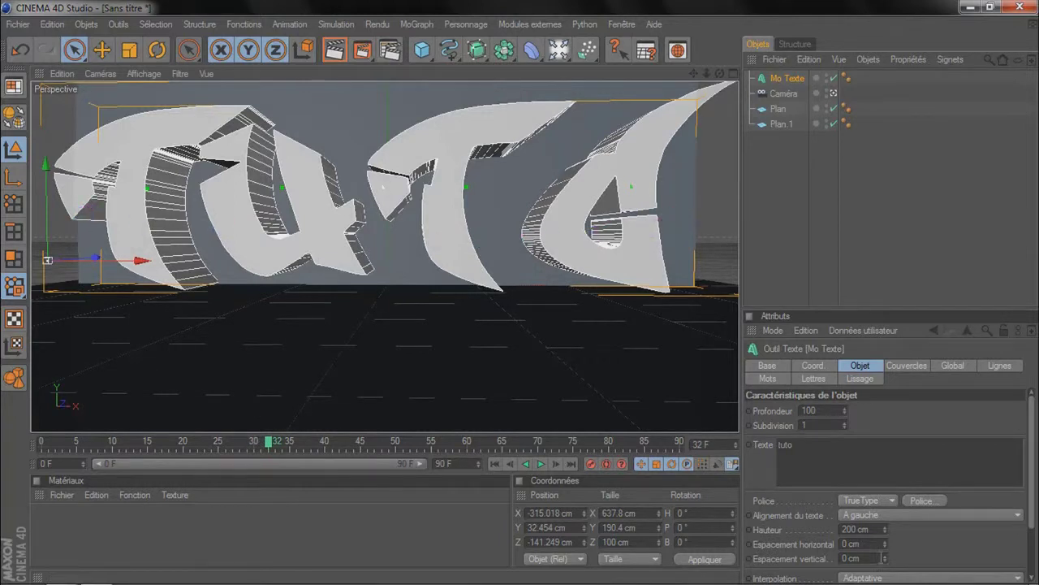
Step: Reduce the text height to 100 cm and shift the text along X to about -153 cm
drag(884, 528, 219, 410)
drag(139, 259, 182, 259)
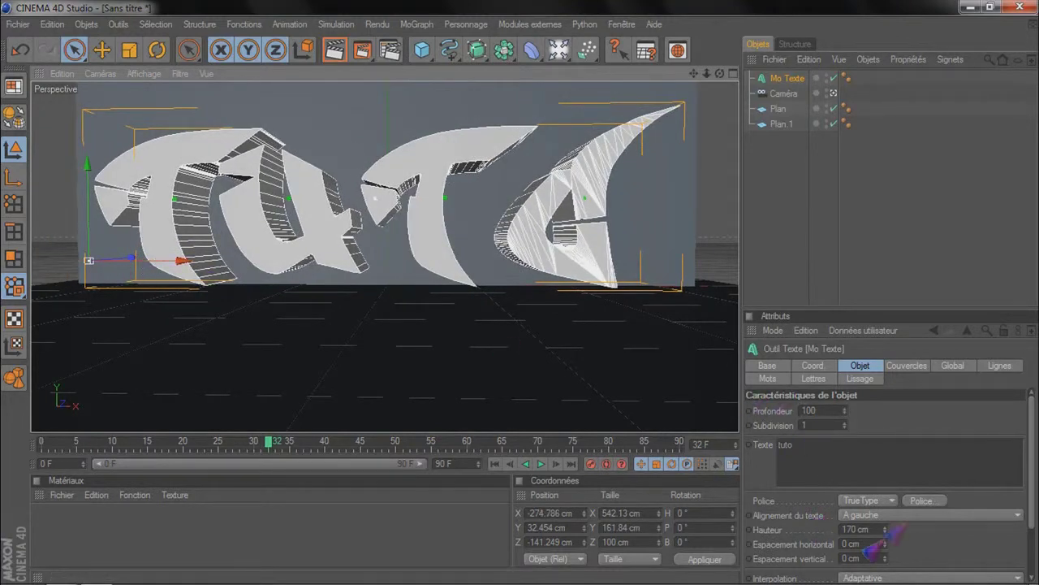
drag(884, 528, 885, 583)
drag(130, 260, 257, 261)
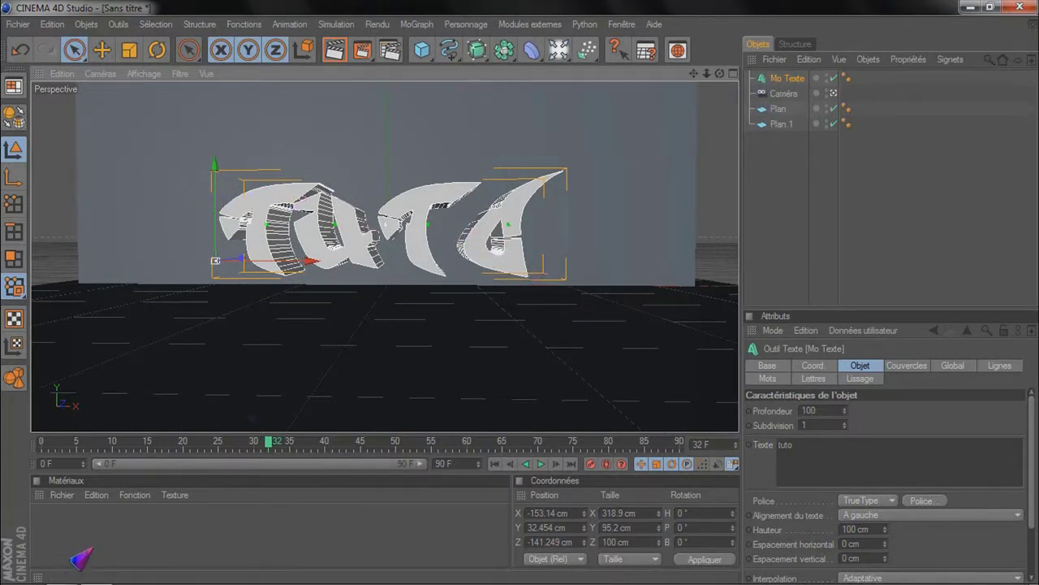
Step: Create two new materials and set the colour of Mat to pure white (255, 255, 255)
double_click(125, 548)
double_click(127, 550)
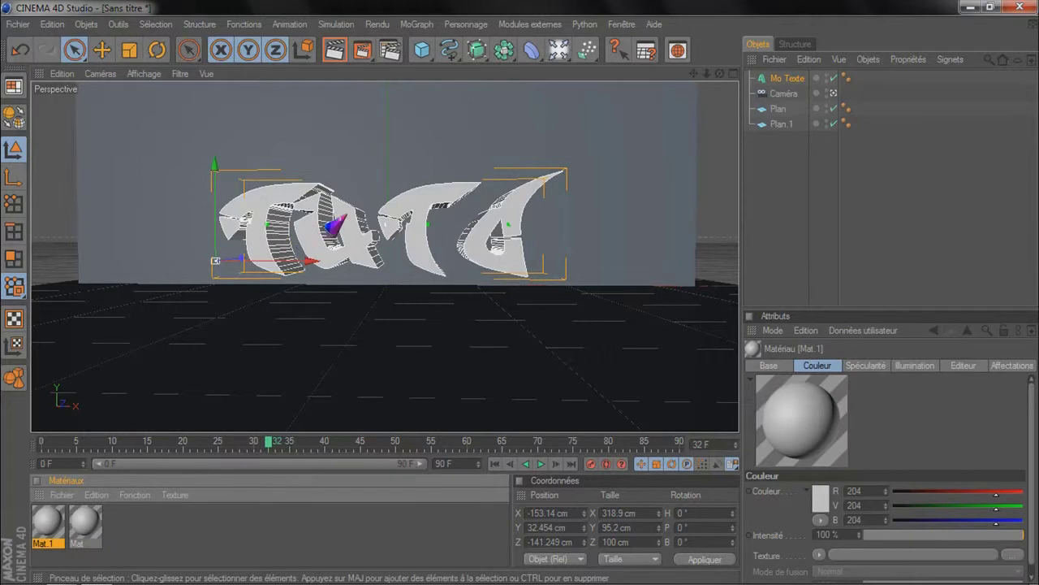
click(73, 535)
double_click(81, 528)
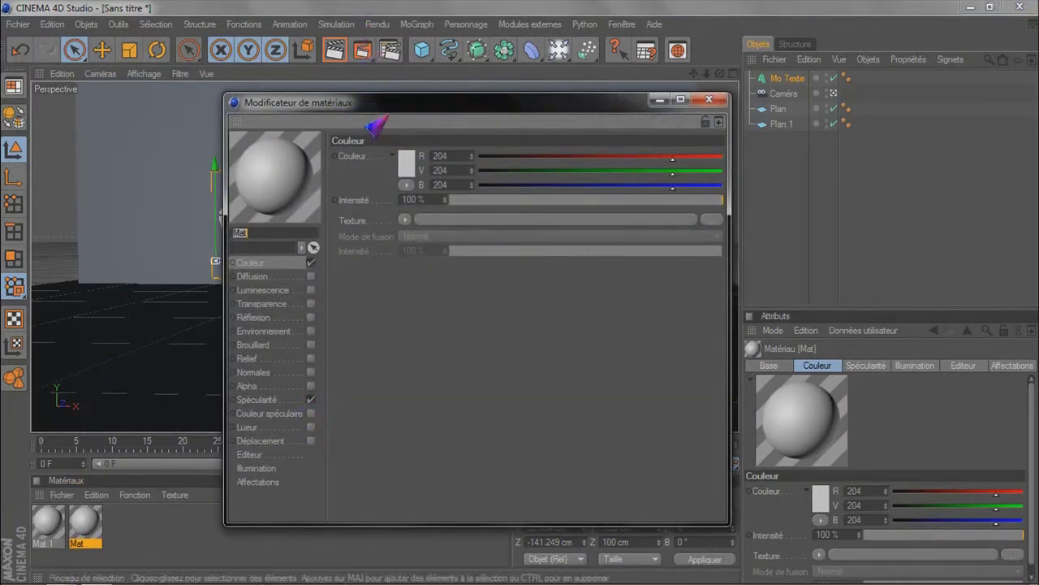
click(405, 162)
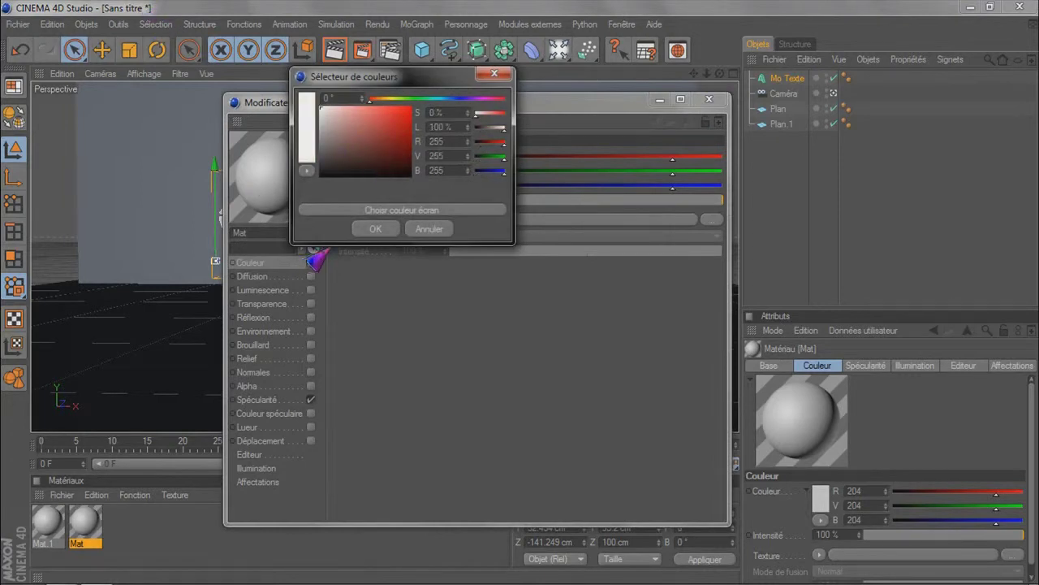
click(375, 228)
click(709, 99)
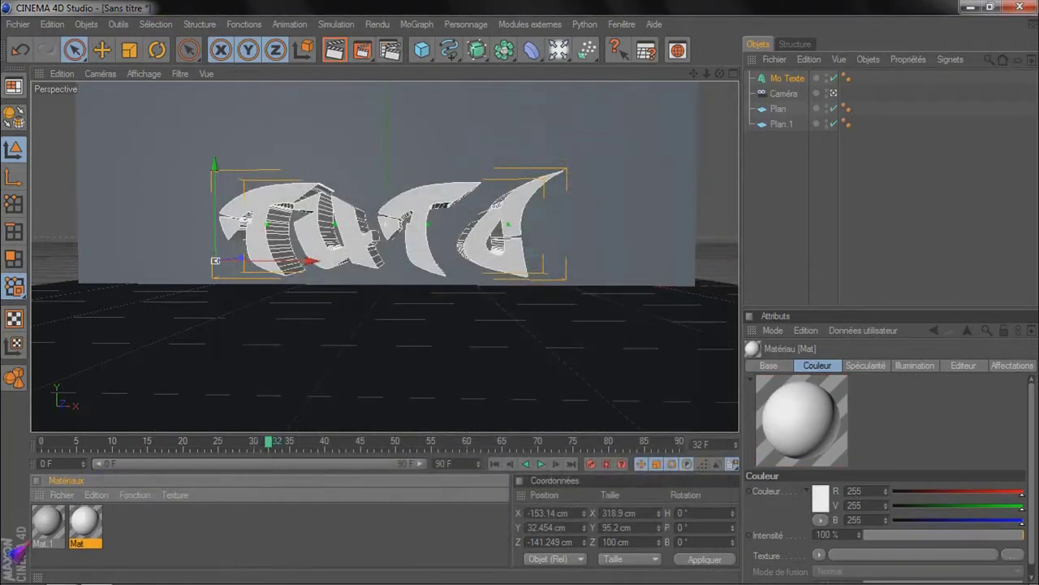
Step: Disable specularity on the Mat.1 material and set its colour to red (255, 0, 0)
double_click(36, 536)
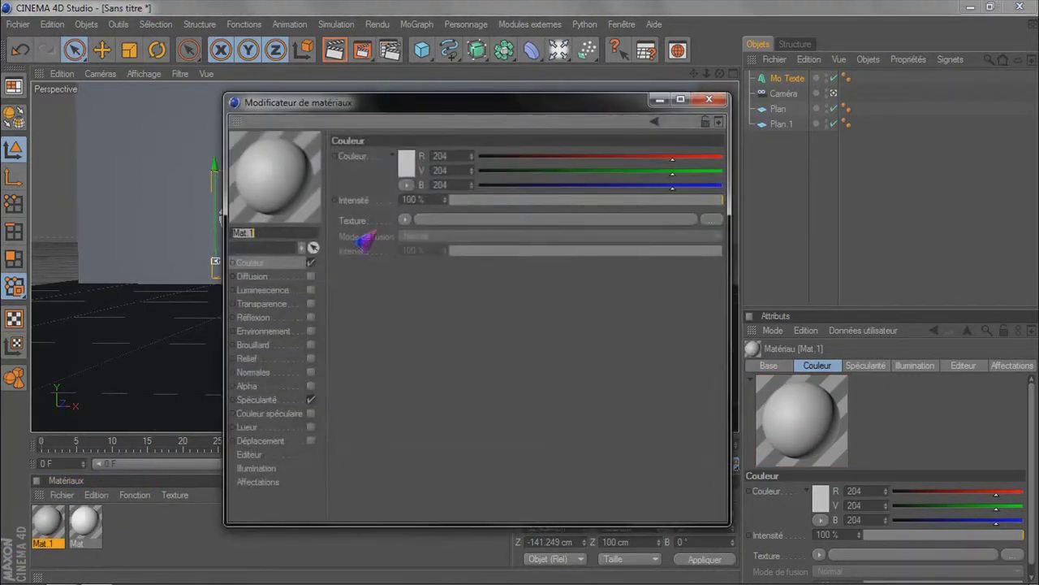
click(310, 400)
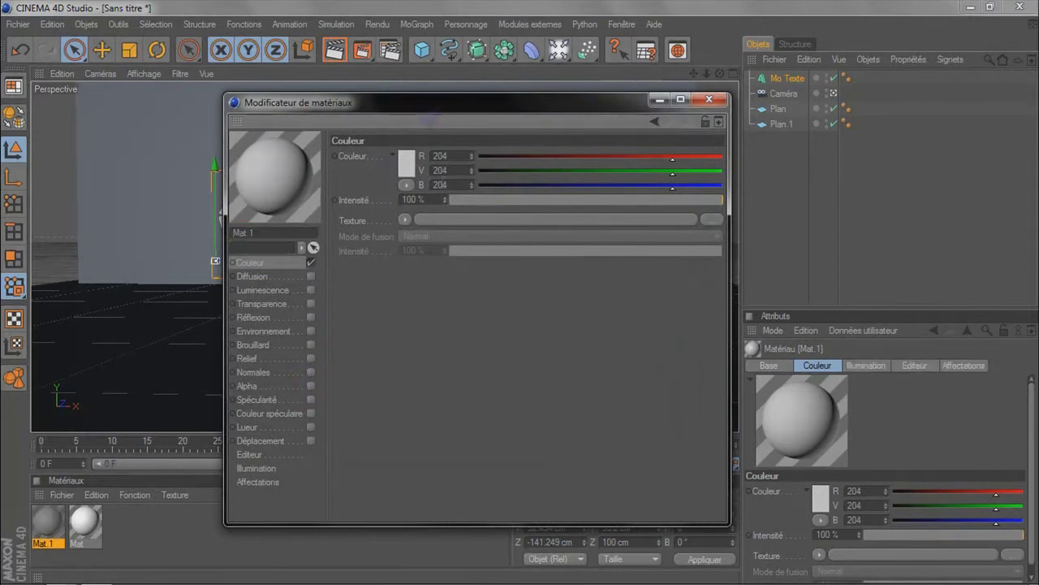
click(405, 170)
drag(397, 152, 787, 47)
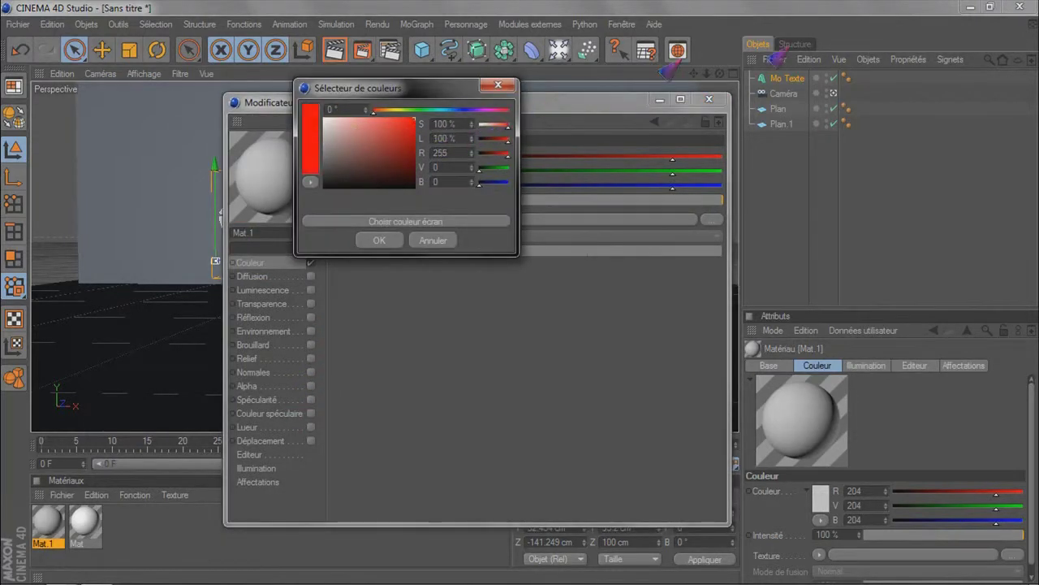
click(377, 241)
click(709, 98)
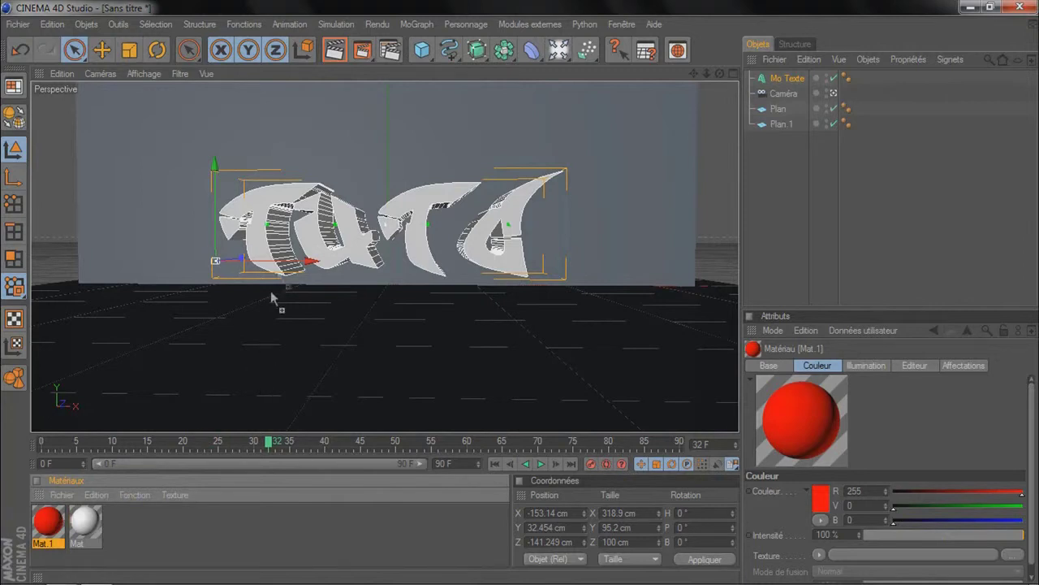
Step: Apply the red material and then the white material to the text, and render the active view
drag(341, 244, 341, 243)
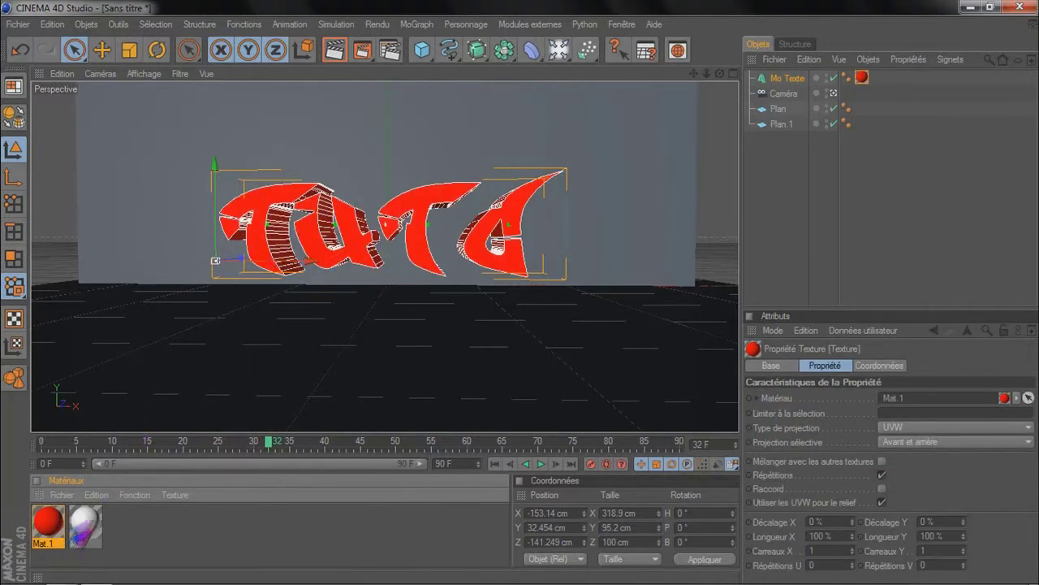
drag(419, 231, 419, 231)
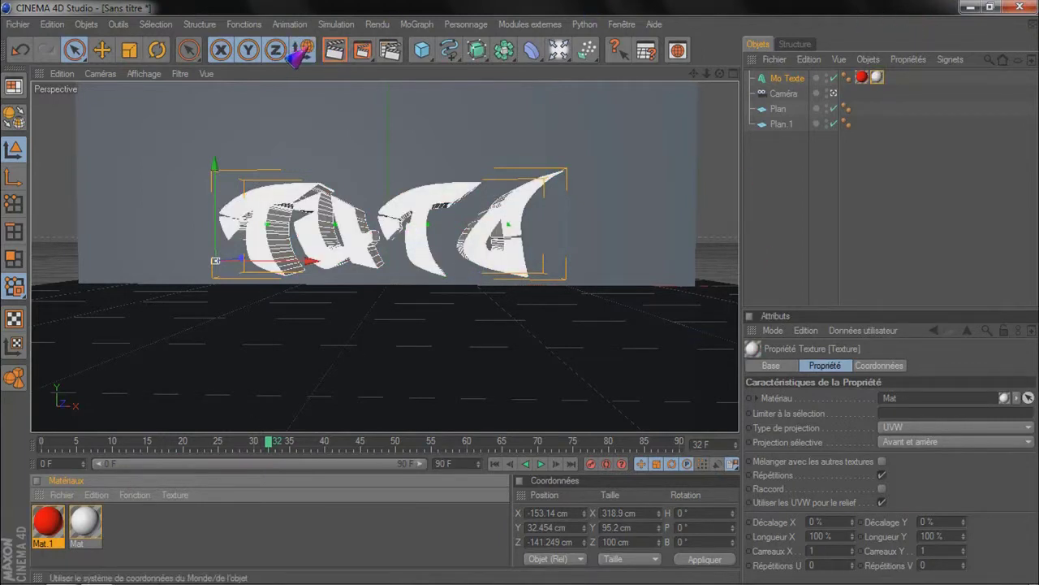
click(332, 50)
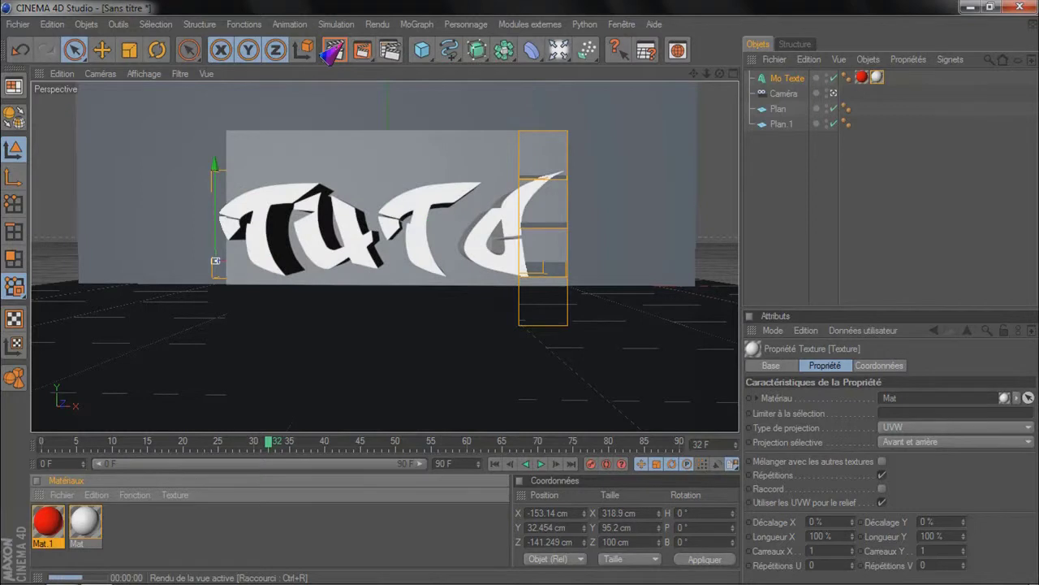
click(387, 245)
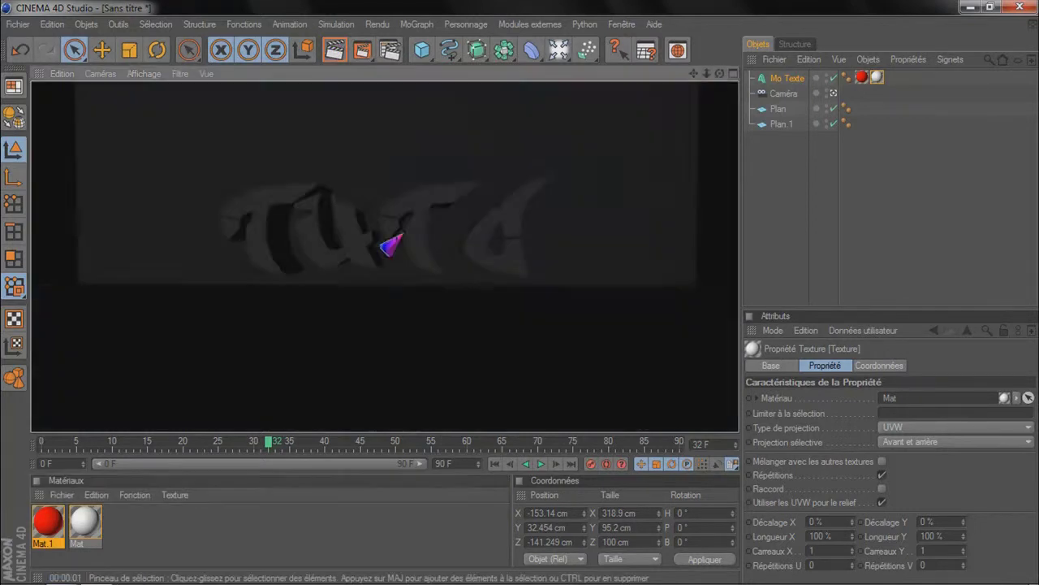
alt+drag(530, 345, 530, 401)
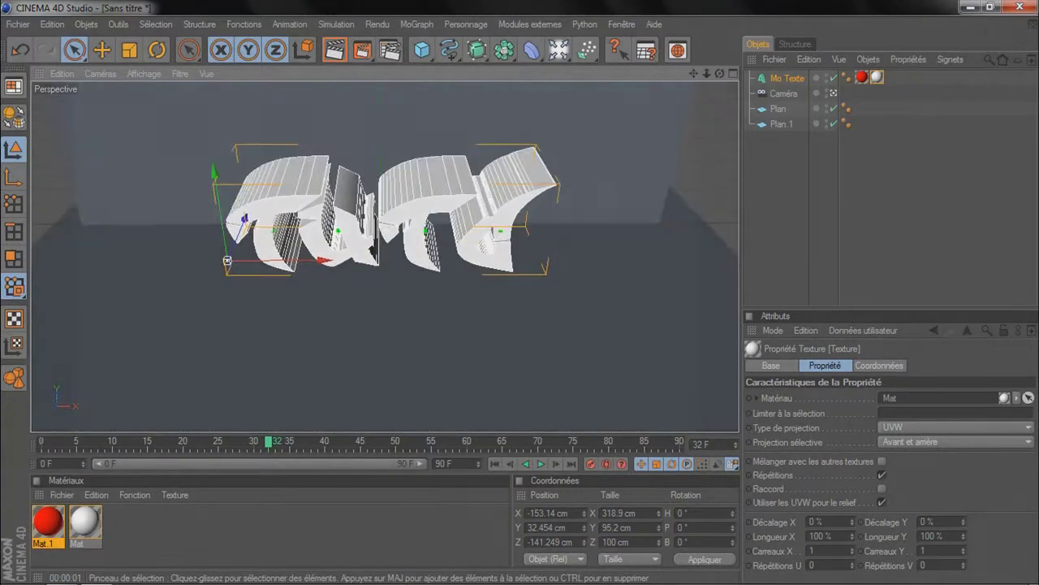
alt+drag(437, 340, 437, 284)
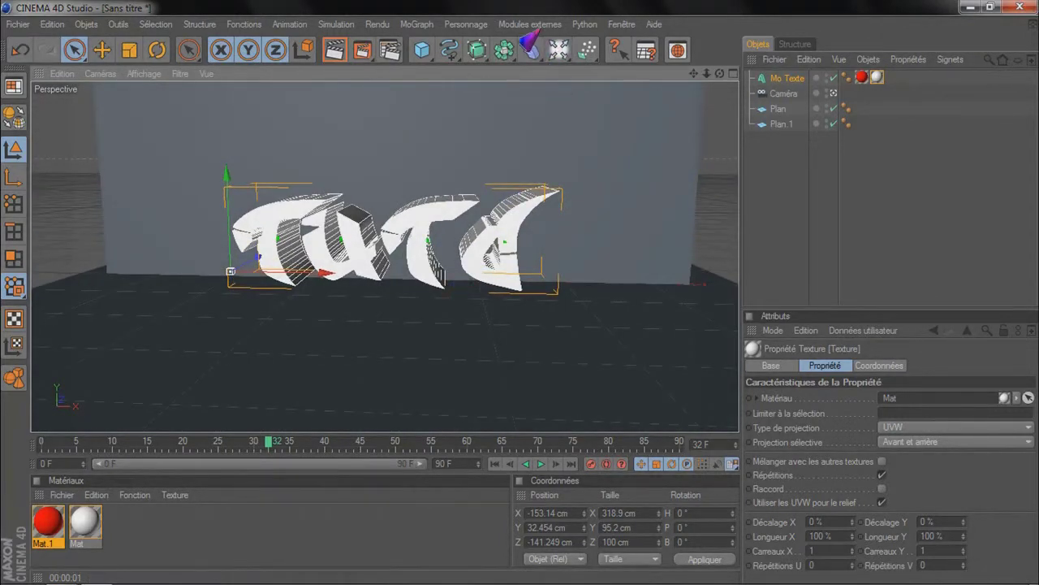
Step: Break the text with the Thrausi plugin, using 2 pieces and random cuts
click(529, 25)
mouse_move(566, 81)
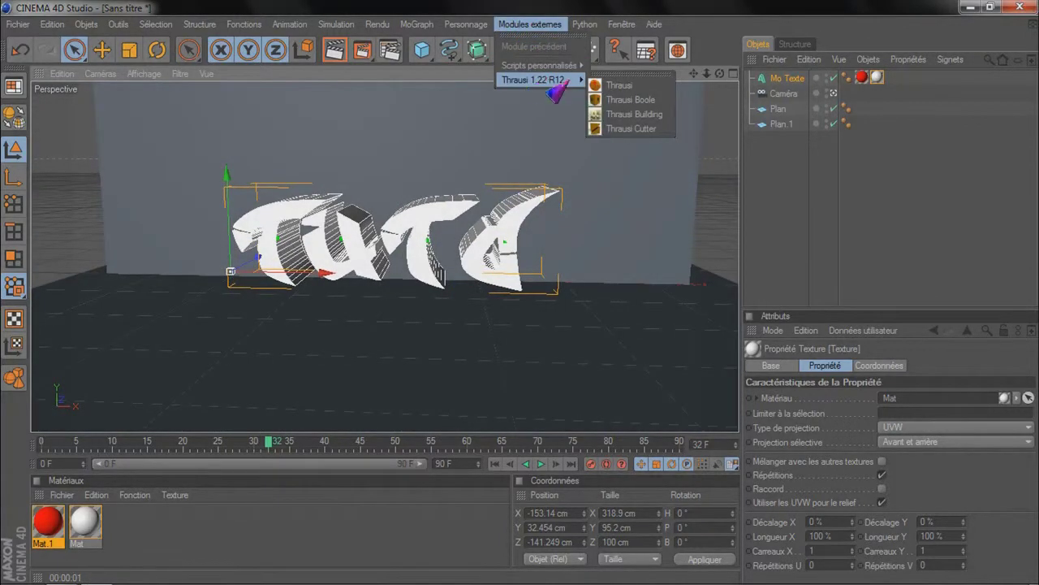
click(622, 86)
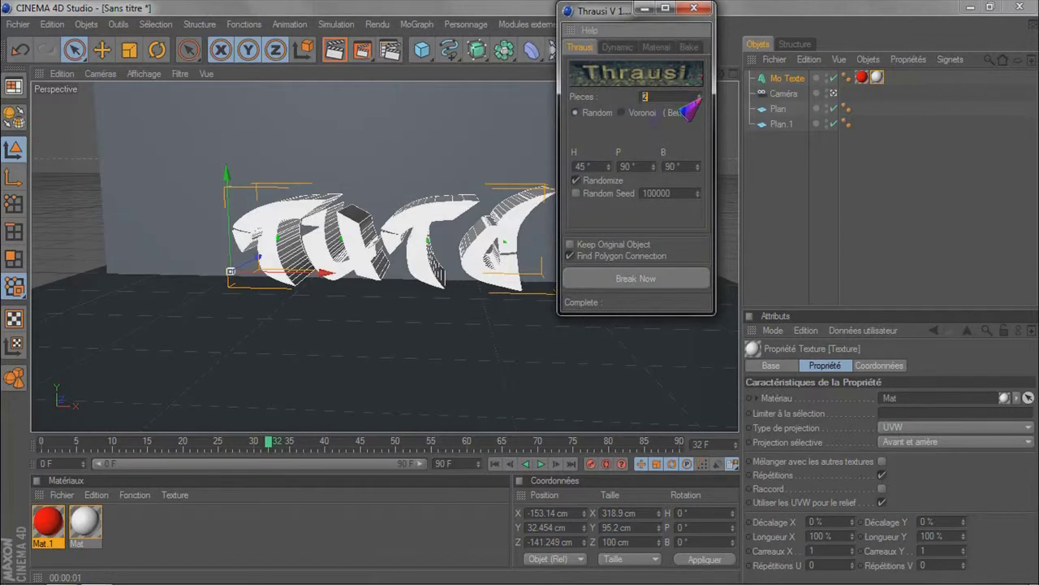
click(619, 285)
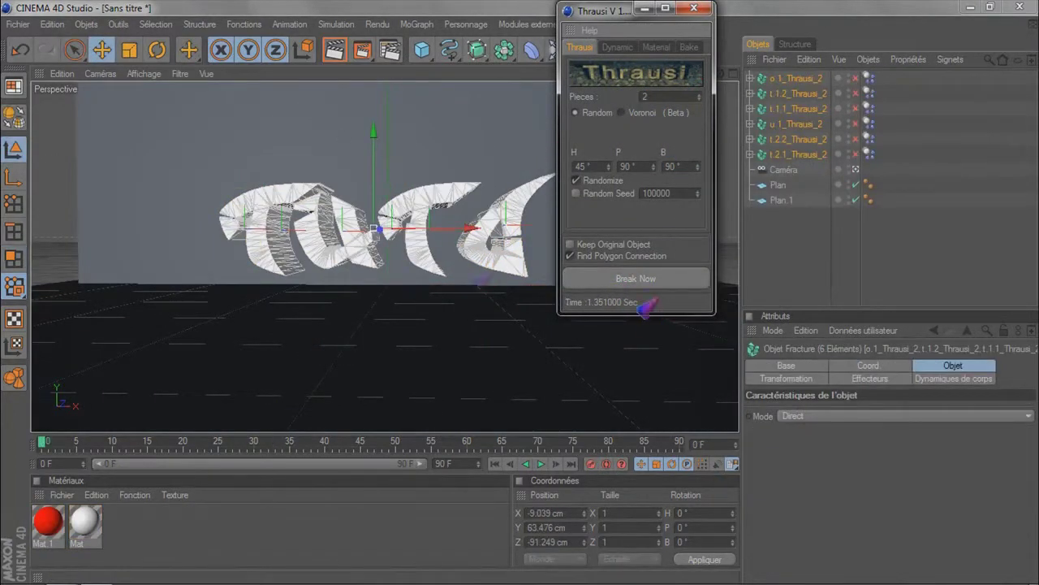
click(694, 10)
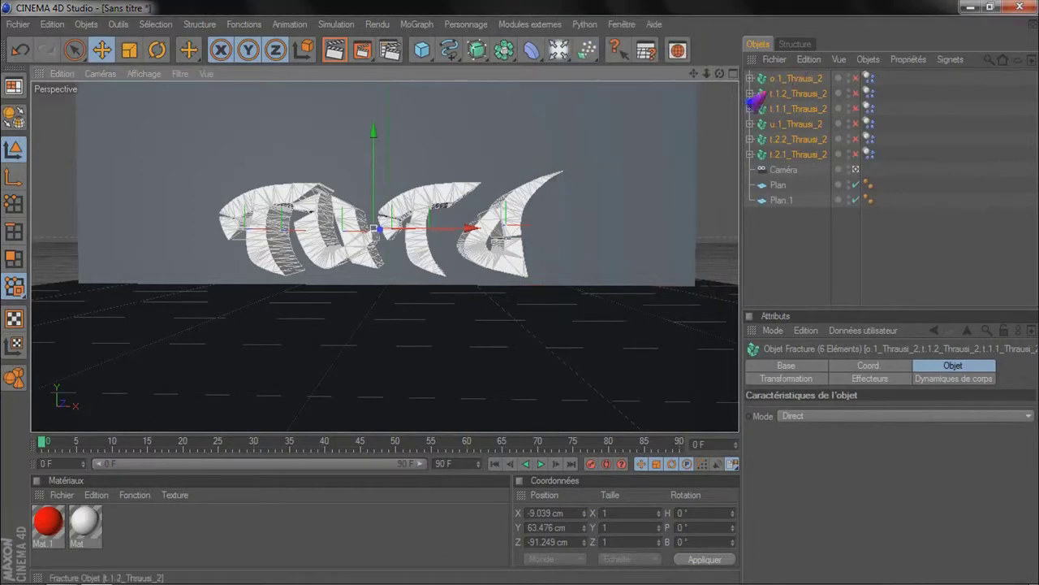
Step: Expand all six Thrausi fracture objects in the object hierarchy down to their individual pieces
click(750, 78)
click(751, 123)
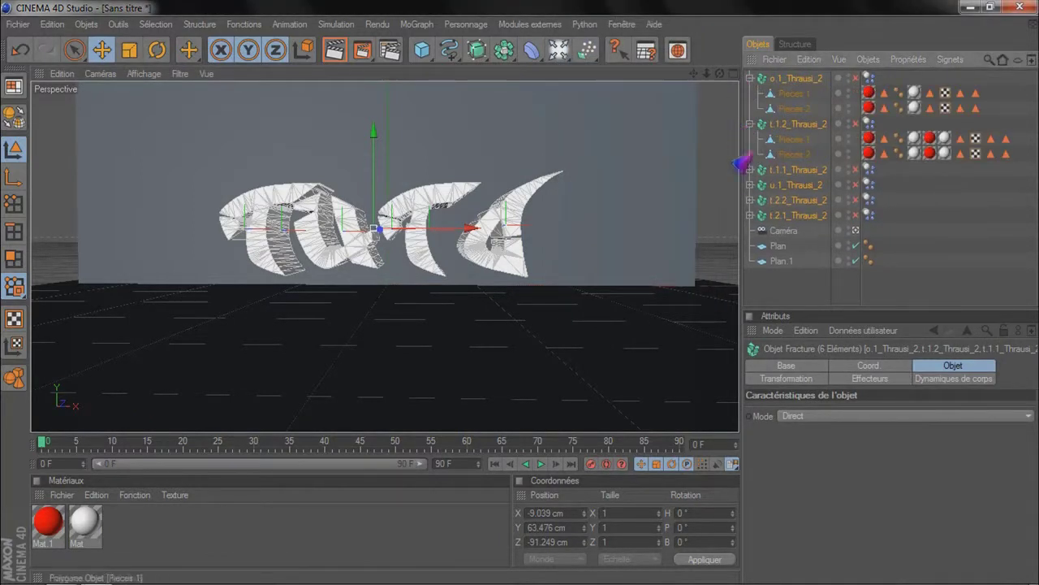
click(750, 169)
click(731, 230)
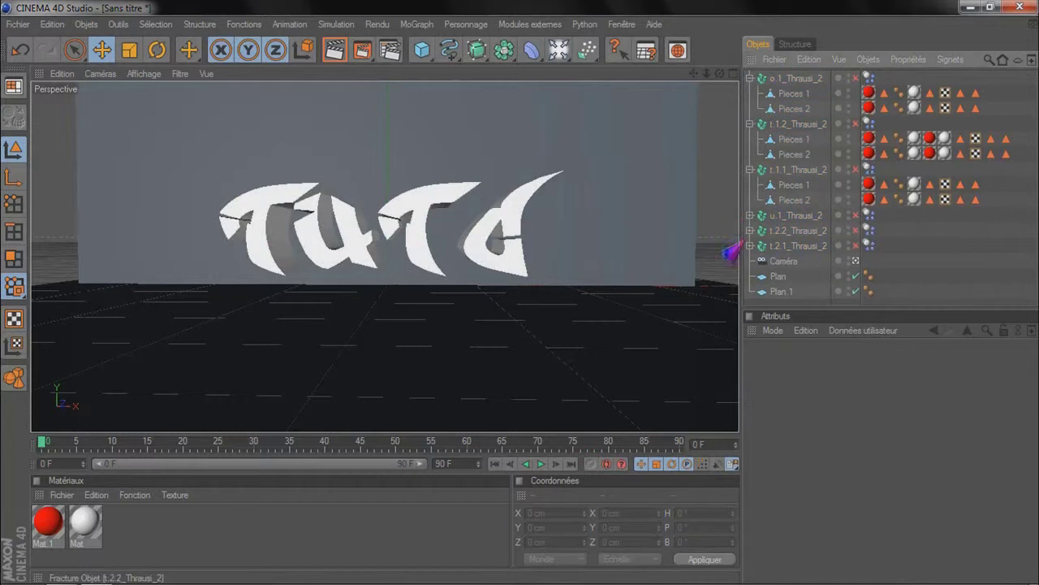
click(750, 215)
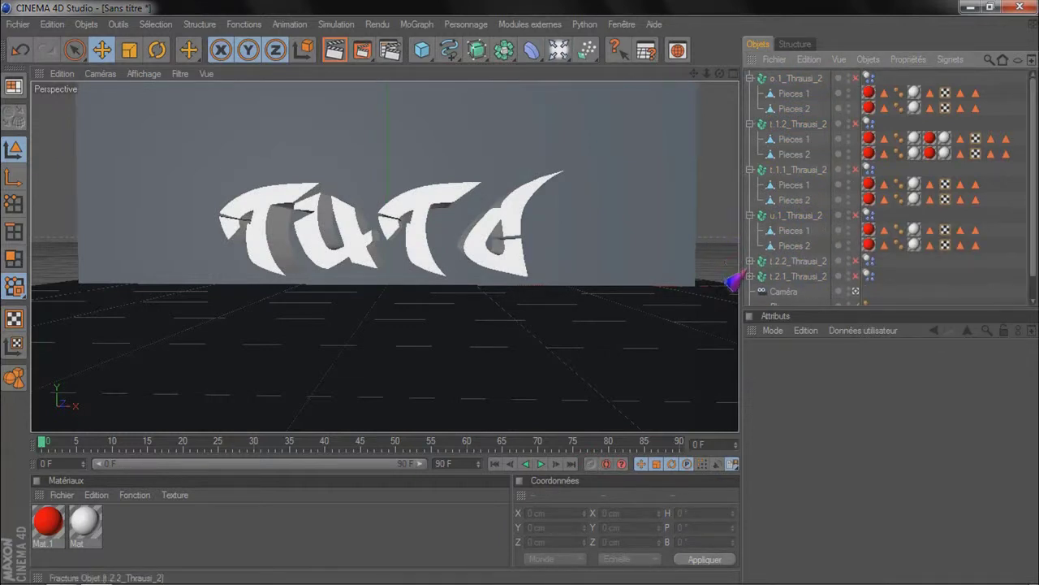
click(751, 260)
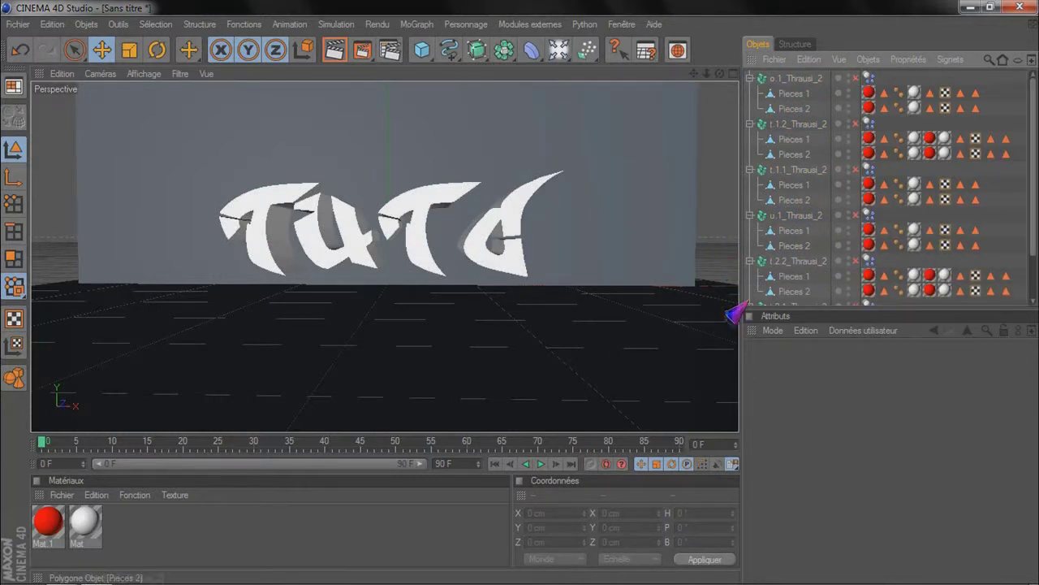
scroll(788, 236, down, 3)
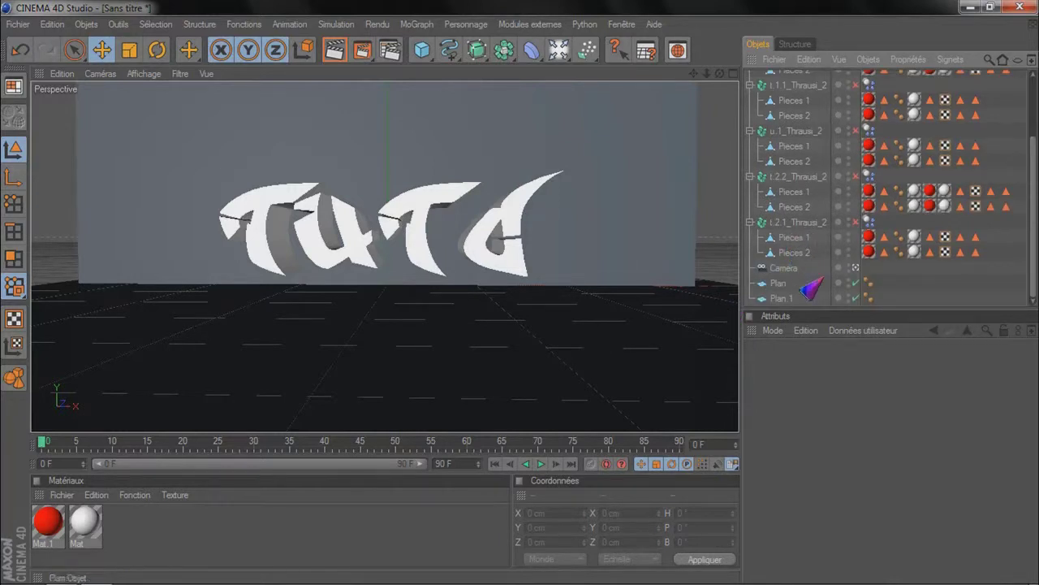
Step: Select the twelve pieces without their fracture parents and move them out to the top level of the hierarchy, above the camera
drag(822, 207, 817, 116)
drag(807, 70, 803, 39)
scroll(799, 209, down, 3)
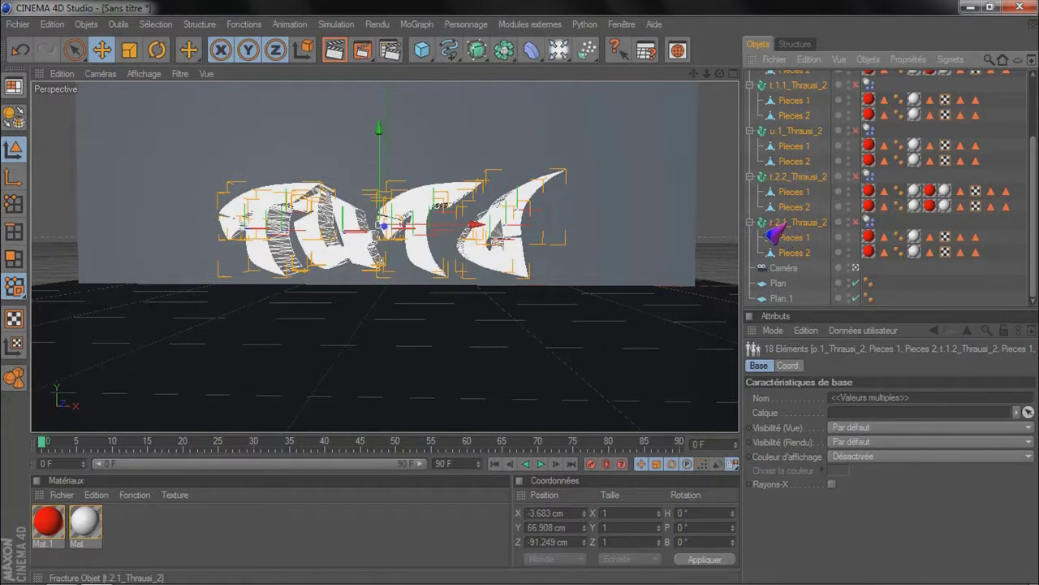
ctrl+click(800, 179)
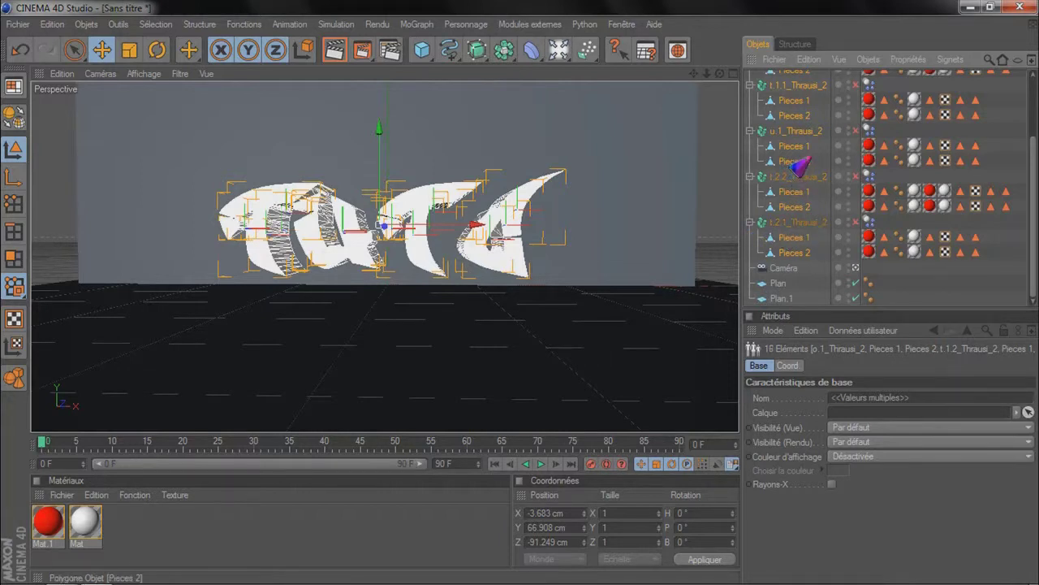
ctrl+click(799, 134)
ctrl+click(813, 85)
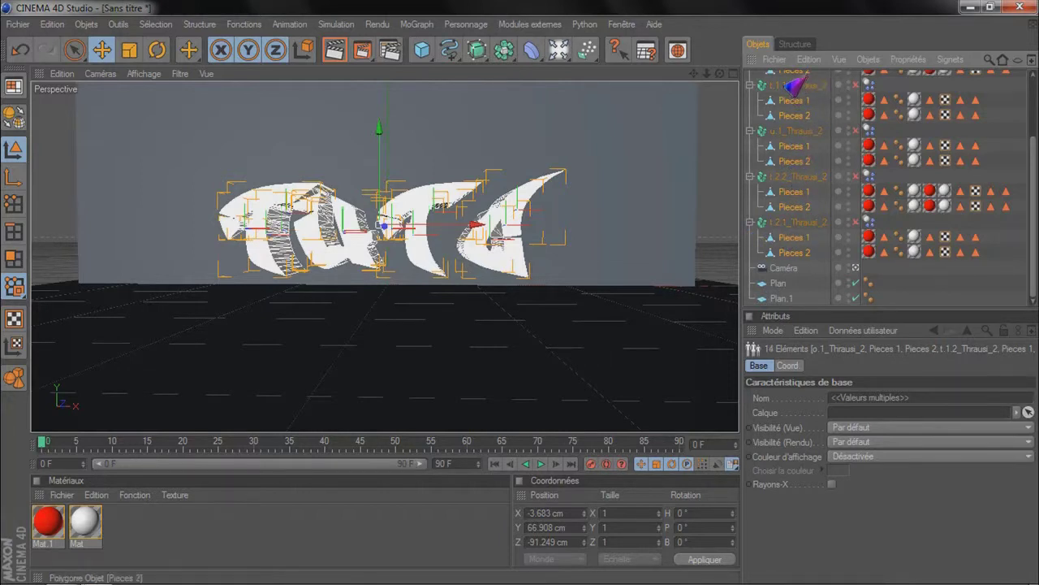
scroll(820, 130, up, 2)
ctrl+click(794, 128)
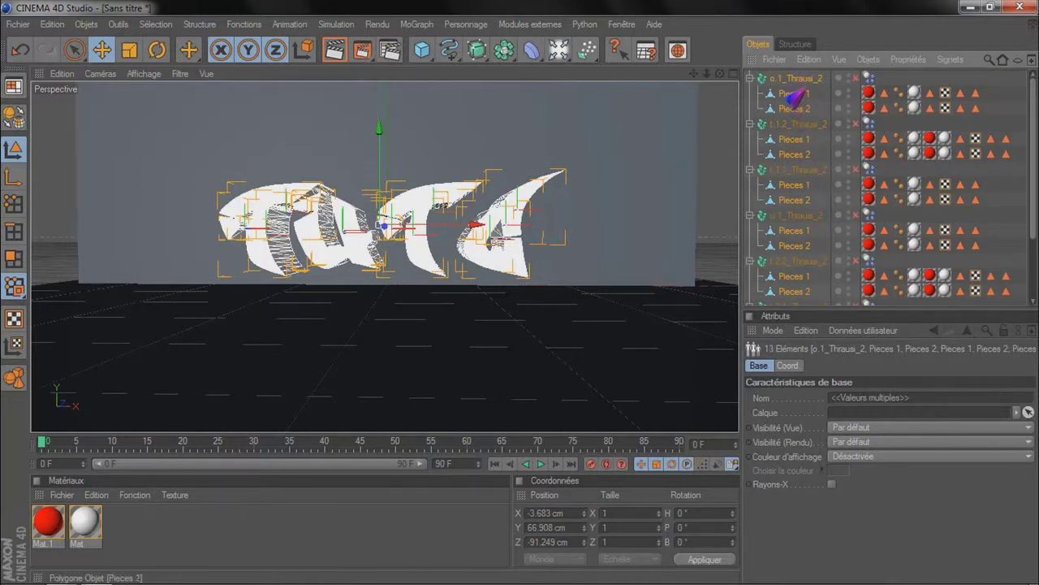
ctrl+click(784, 83)
scroll(807, 200, down, 3)
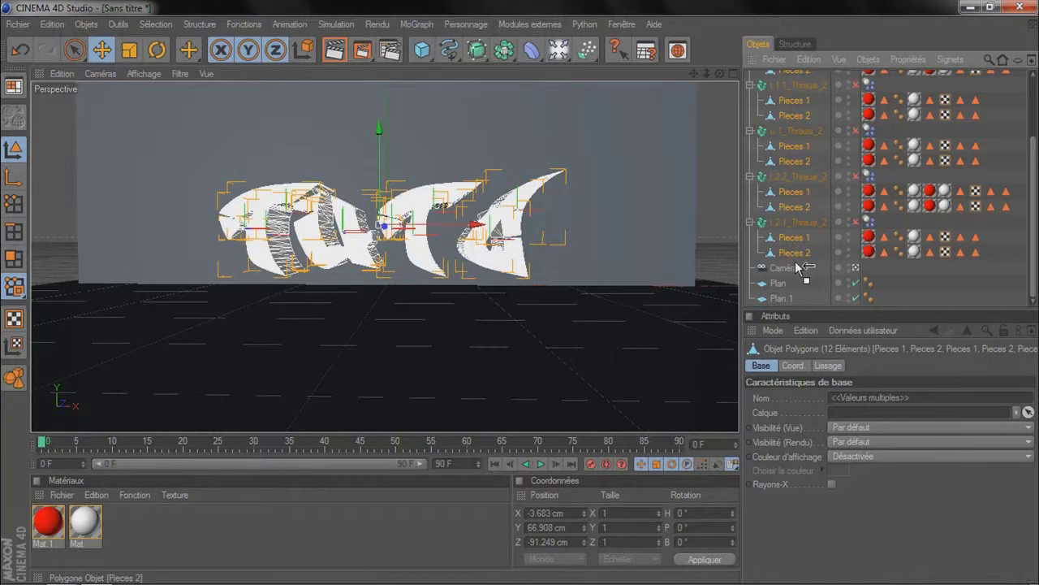
drag(796, 263, 796, 262)
scroll(795, 260, up, 2)
scroll(794, 258, down, 2)
scroll(794, 255, up, 2)
scroll(784, 170, down, 2)
scroll(794, 168, up, 2)
scroll(796, 178, down, 2)
scroll(792, 190, up, 2)
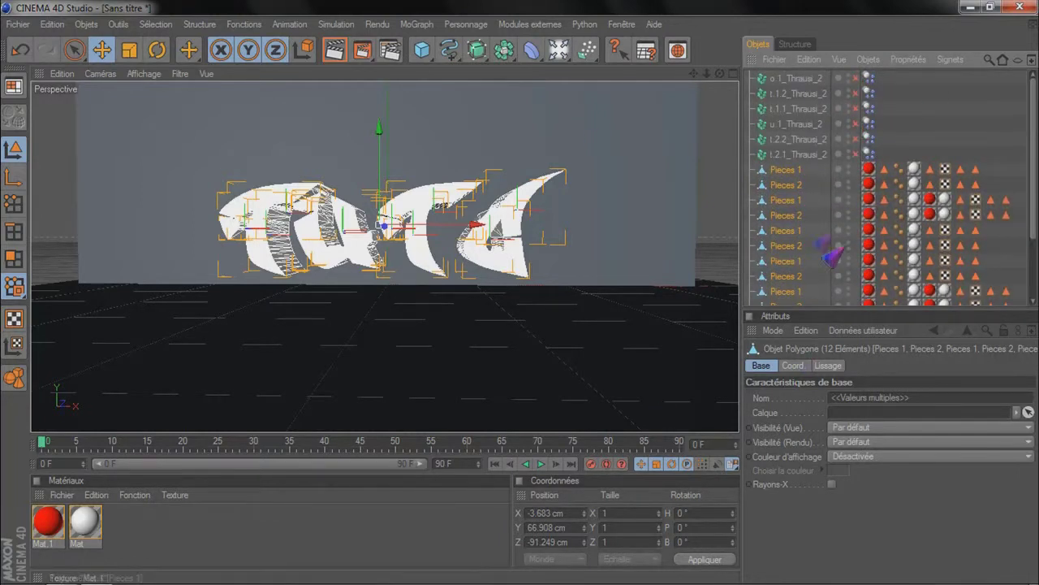
Step: Delete the six emptied Thrausi fracture objects
drag(825, 118, 812, 12)
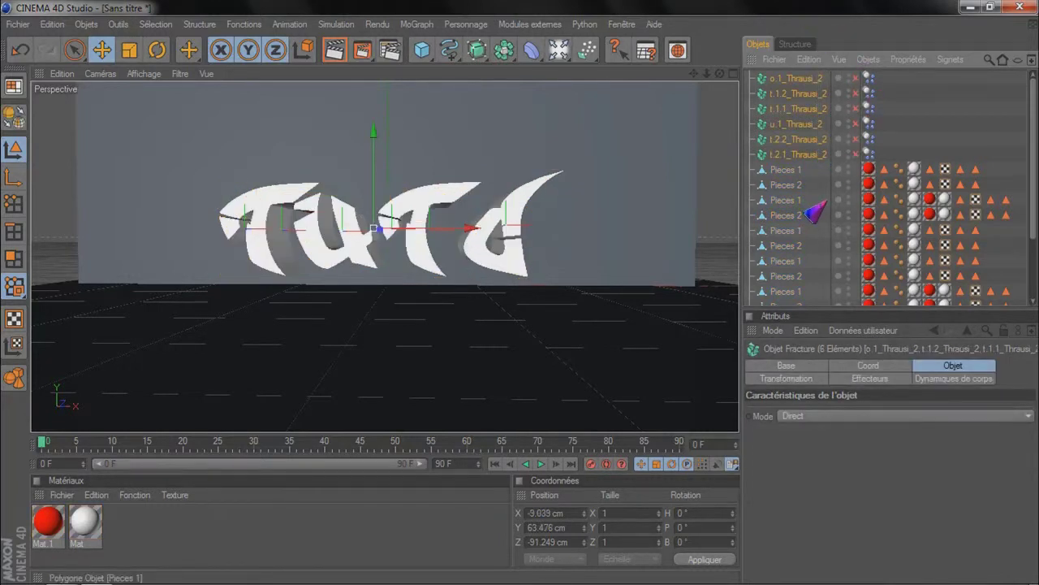
key(Delete)
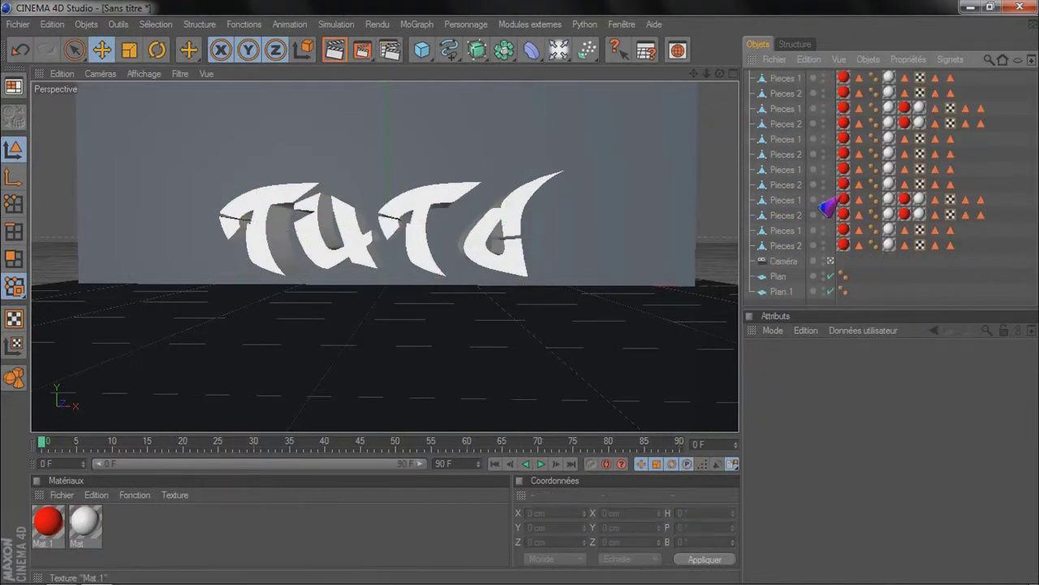
Step: Group the two large pieces of the first letter "t" under a null object
click(272, 201)
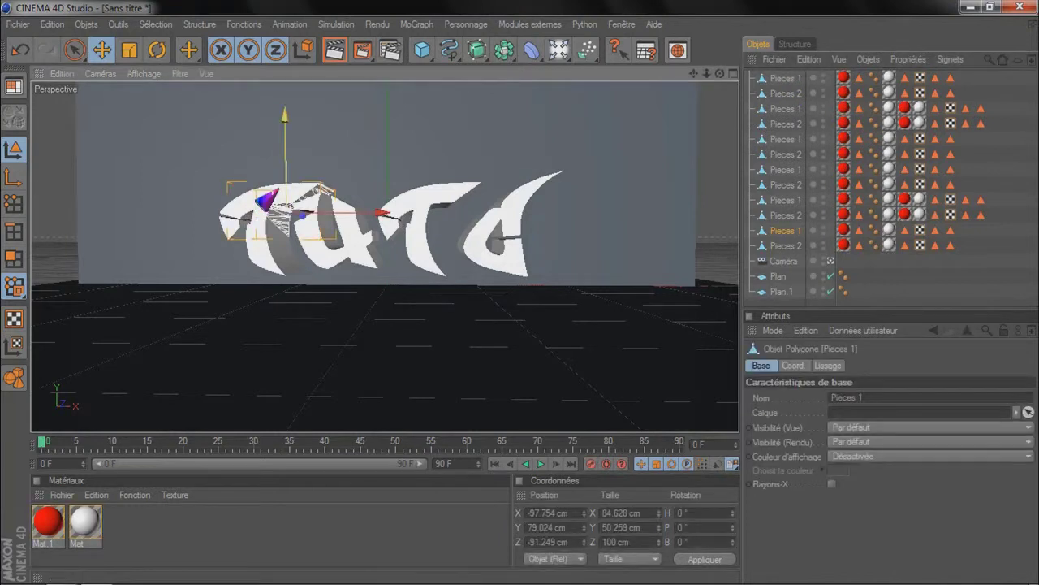
click(780, 247)
scroll(209, 297, up, 1)
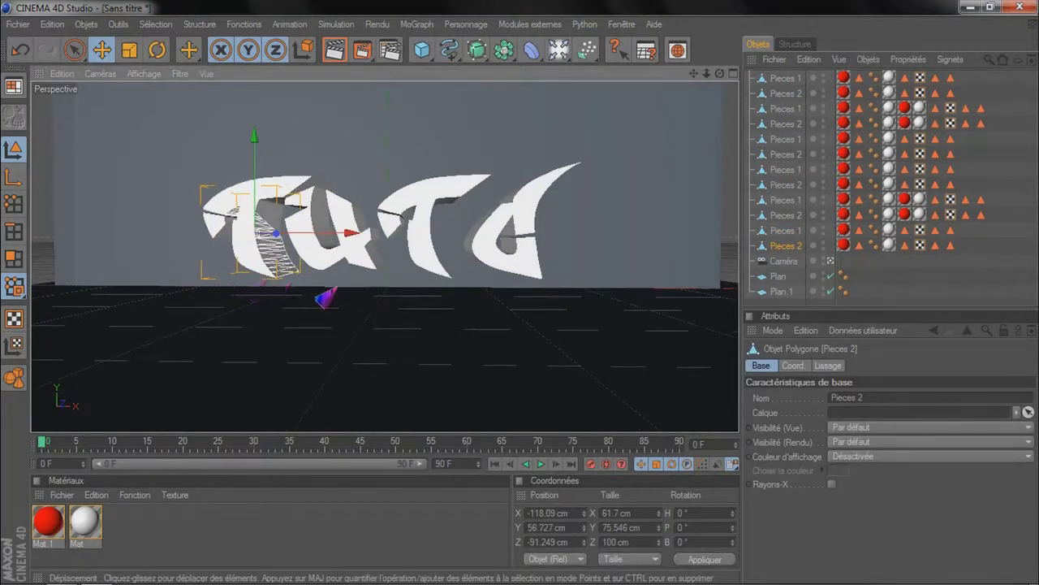
alt+middle_drag(456, 350, 505, 409)
mouse_move(441, 364)
alt+mouse_down()
mouse_move(436, 381)
mouse_move(438, 367)
alt+mouse_up()
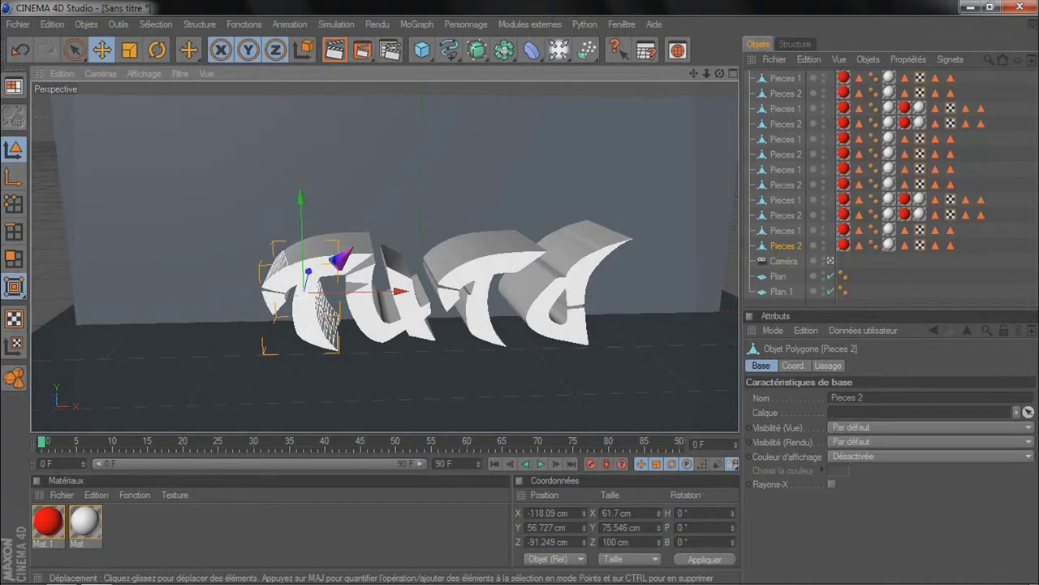
click(340, 259)
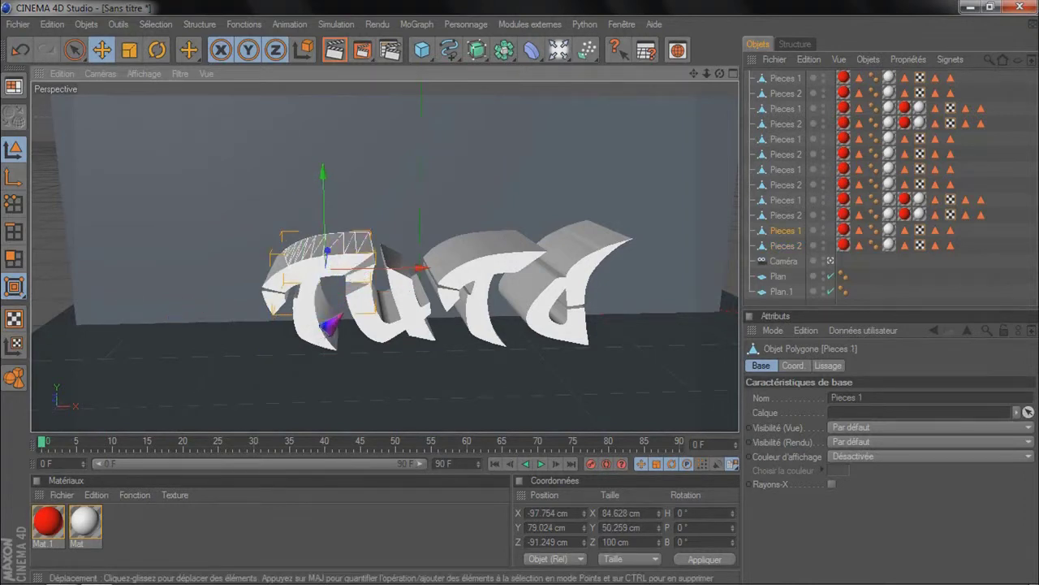
shift+click(294, 332)
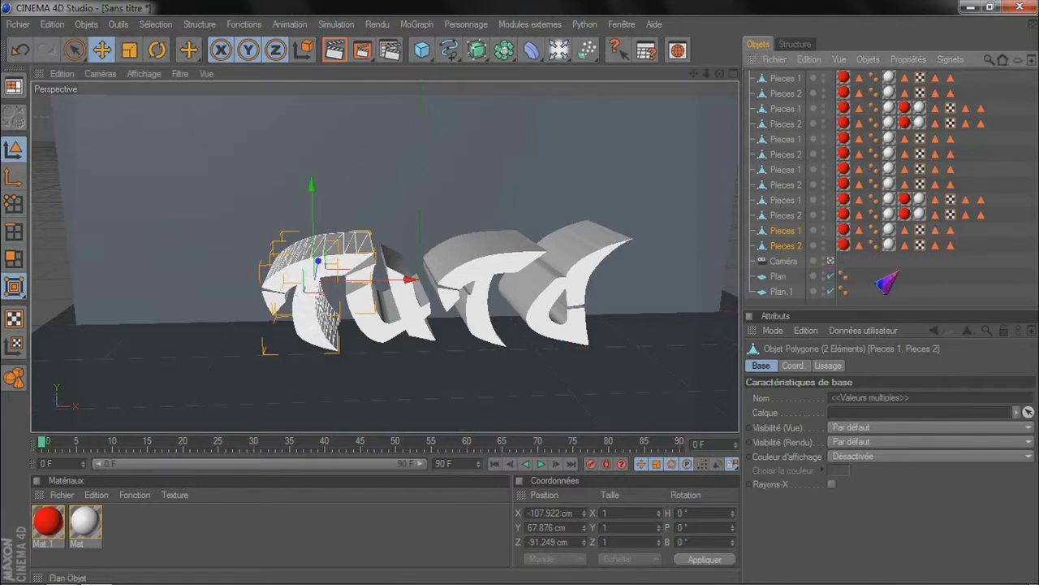
key(alt+g)
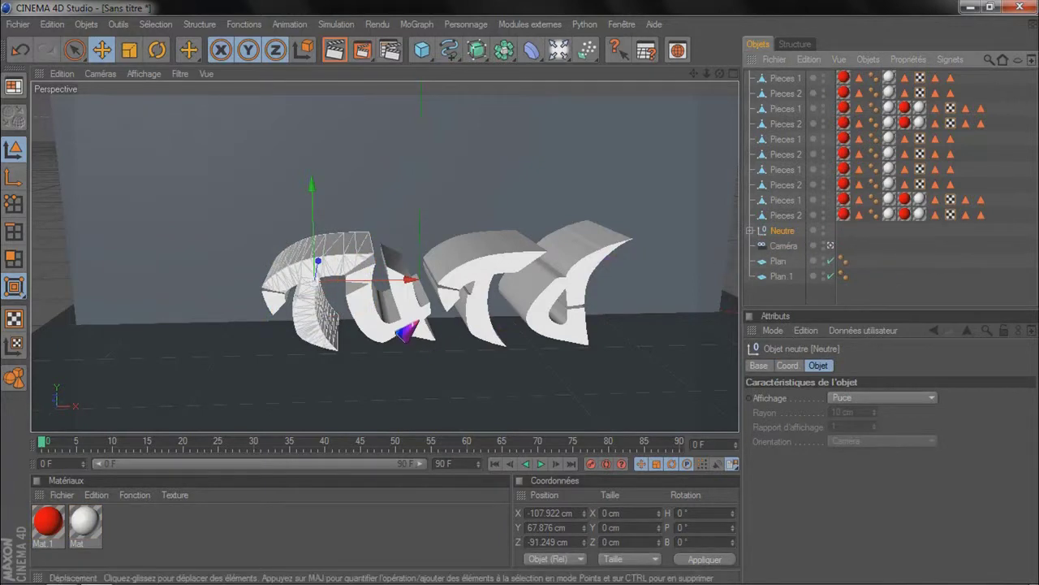
Step: Group the two pieces of the letter "u" under a null object
click(408, 330)
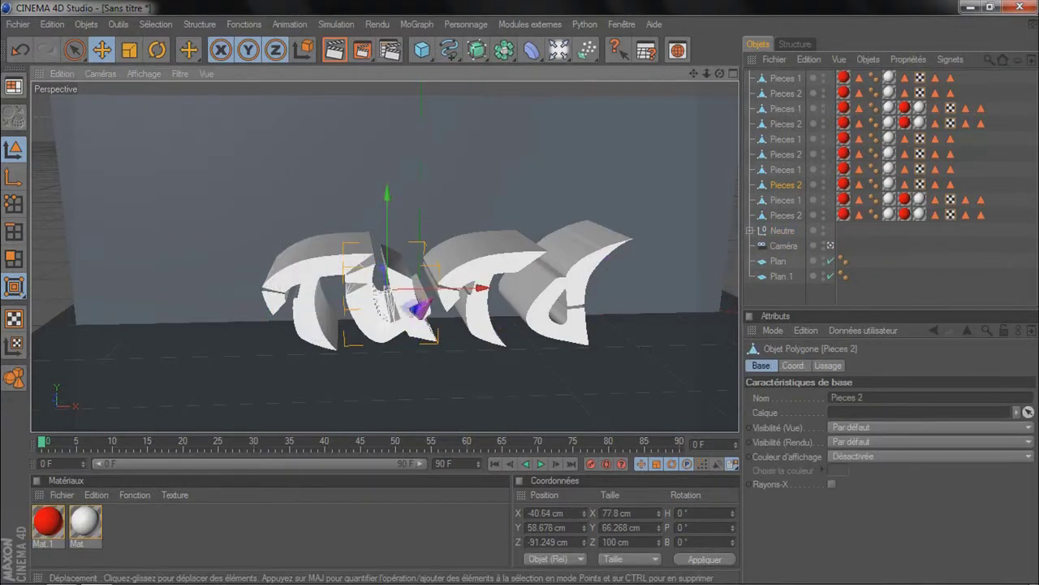
shift+click(397, 284)
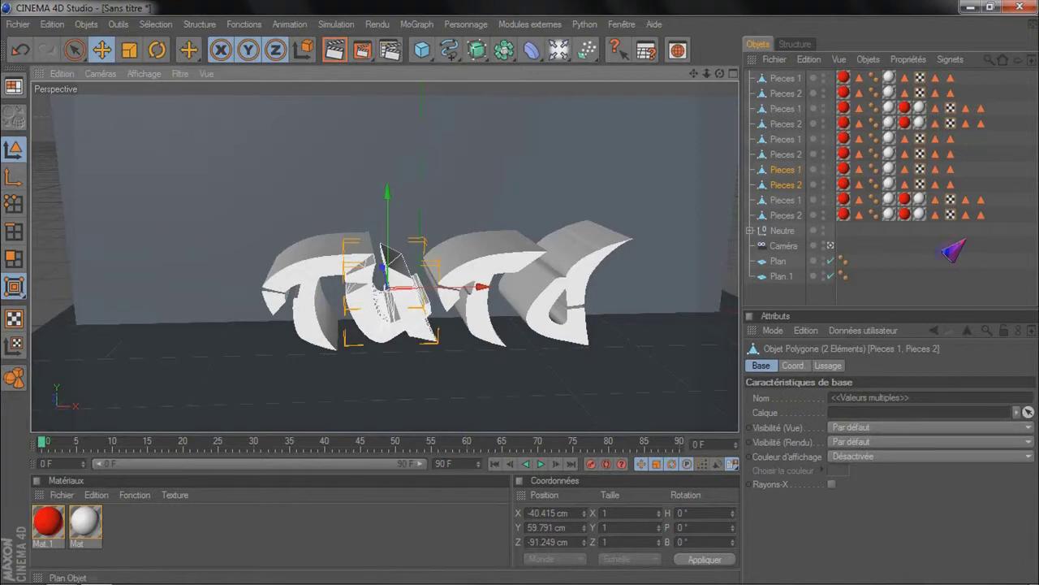
key(alt+g)
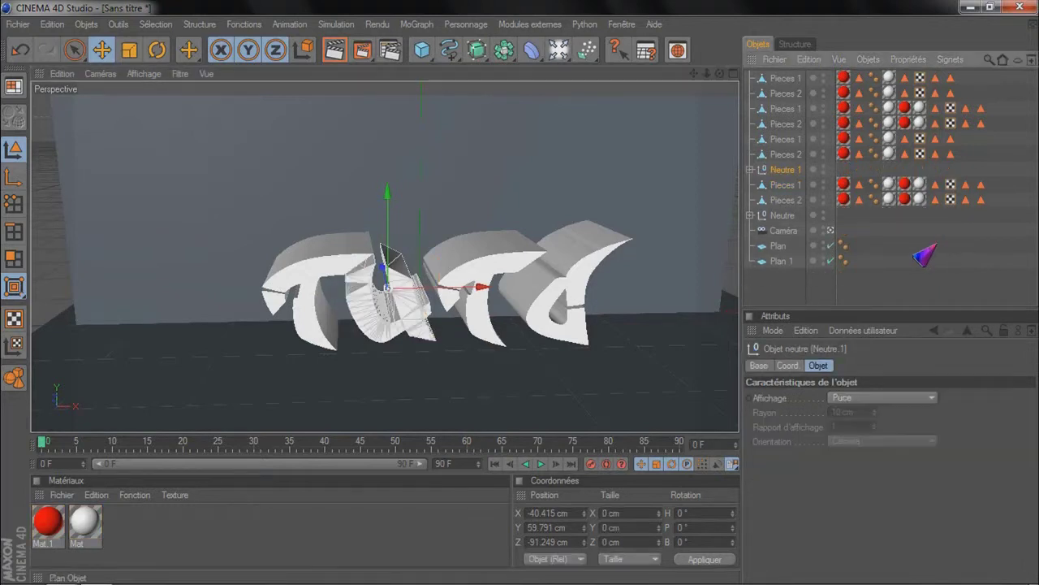
Step: Group the two large pieces of the second letter "t" under a null object
click(461, 268)
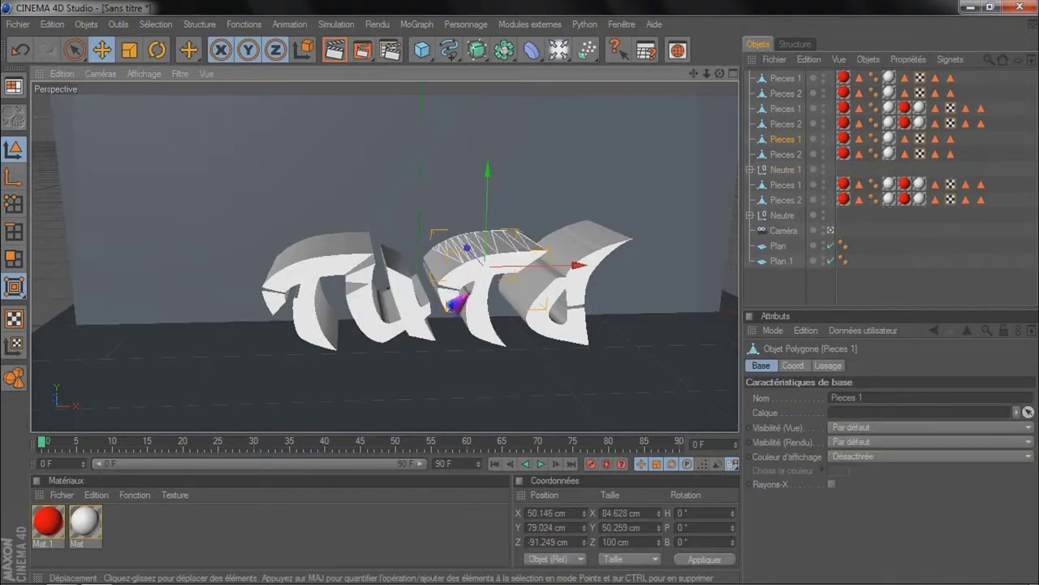
shift+click(475, 329)
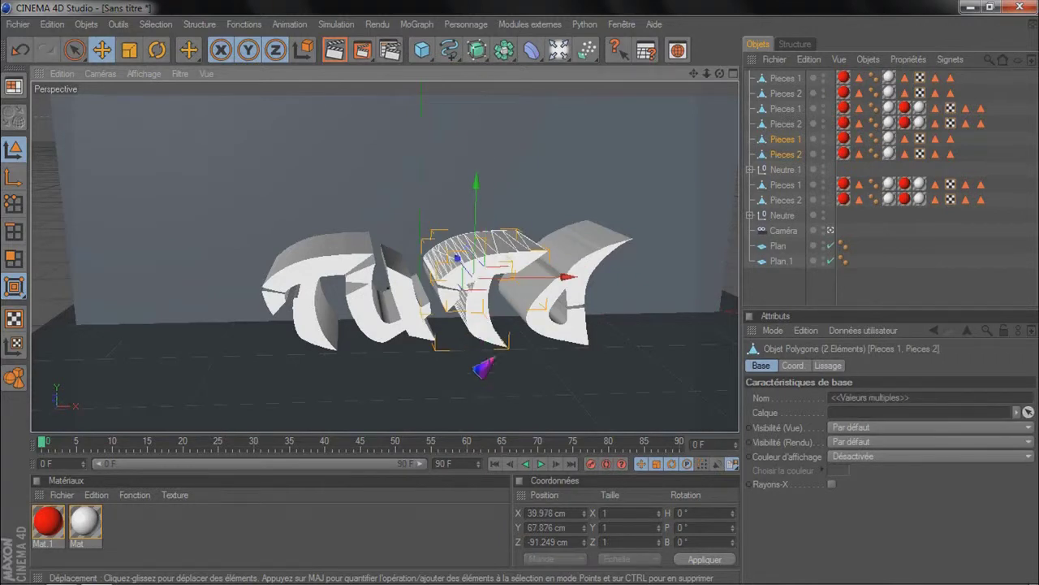
key(alt+g)
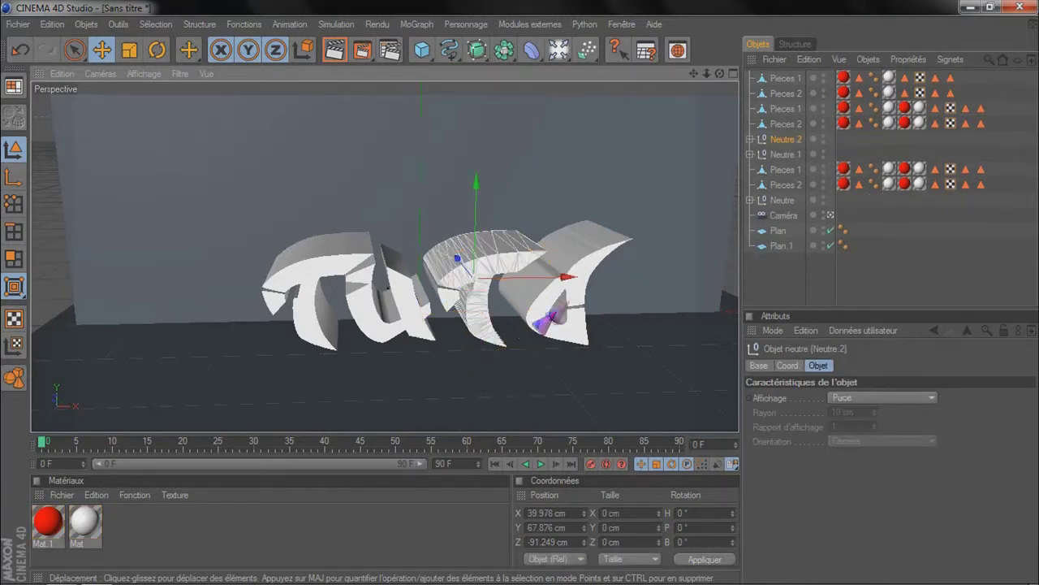
Step: Group the two pieces of the letter "o" under a null object
click(600, 244)
shift+click(529, 296)
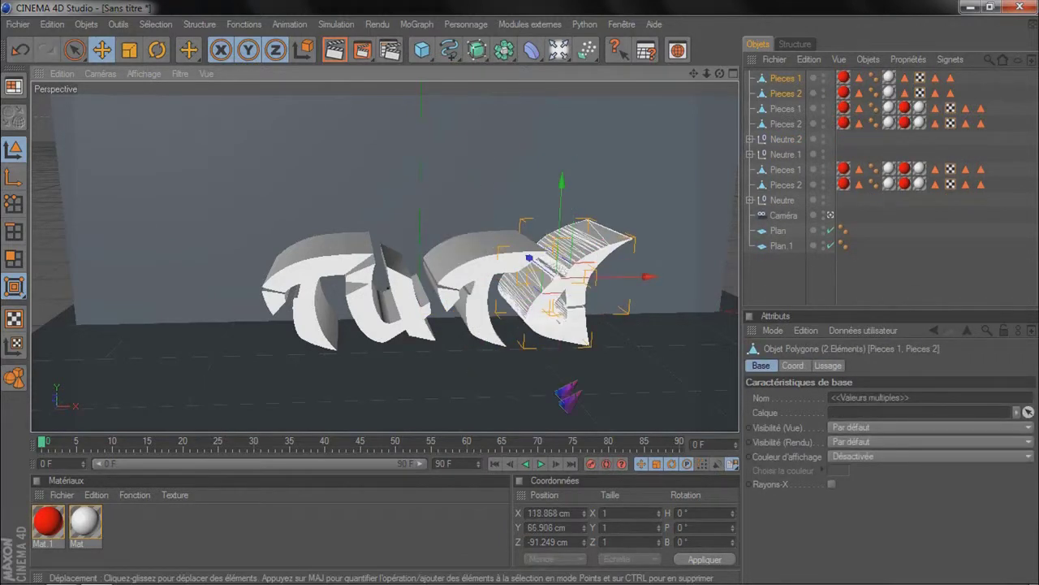
key(alt+g)
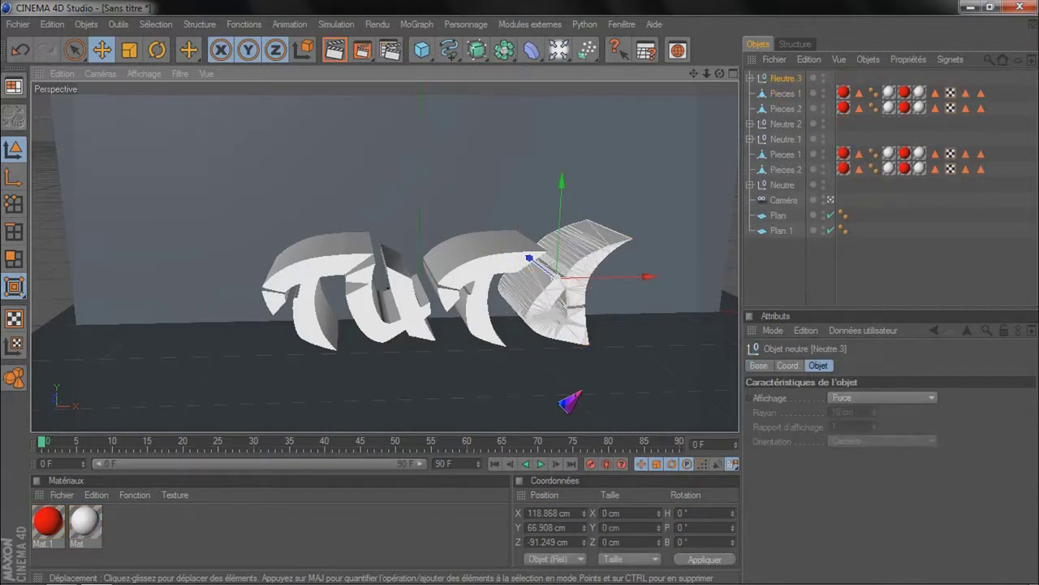
Step: Set the animation length to 300 frames, move the playhead to frame 100 and shift the timeline range to frames 57–146
alt+drag(631, 251, 629, 209)
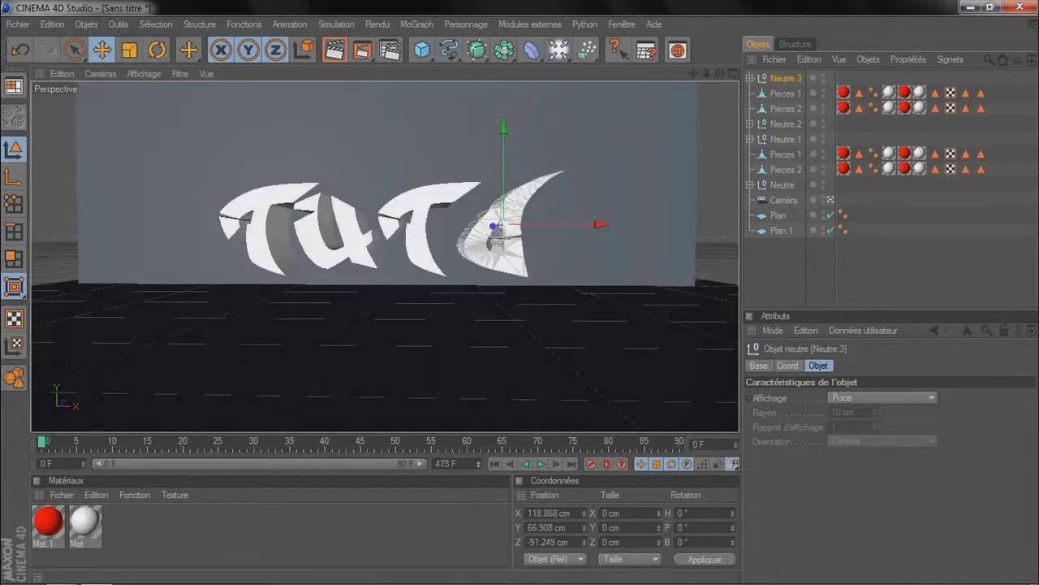
drag(479, 463, 479, 456)
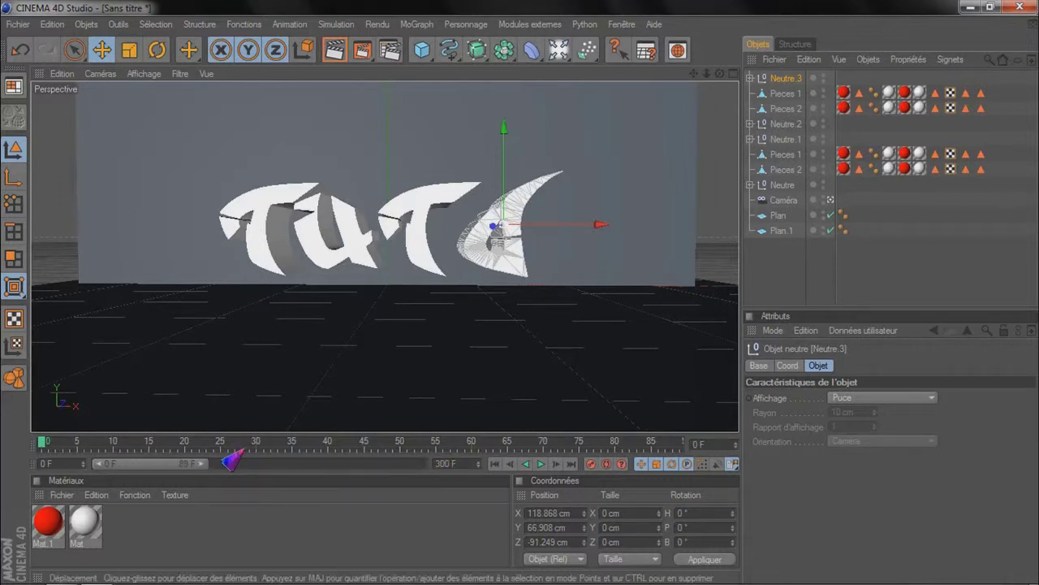
drag(336, 451, 603, 460)
drag(136, 469, 199, 480)
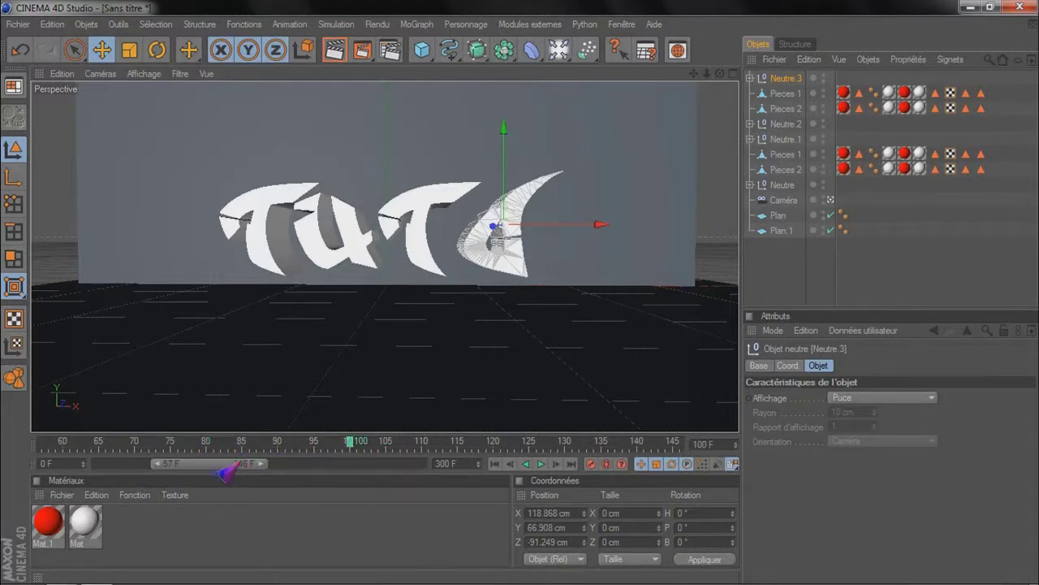
Step: Move the two small loose pieces of the second "t" into that letter's group, Neutre.2
click(781, 95)
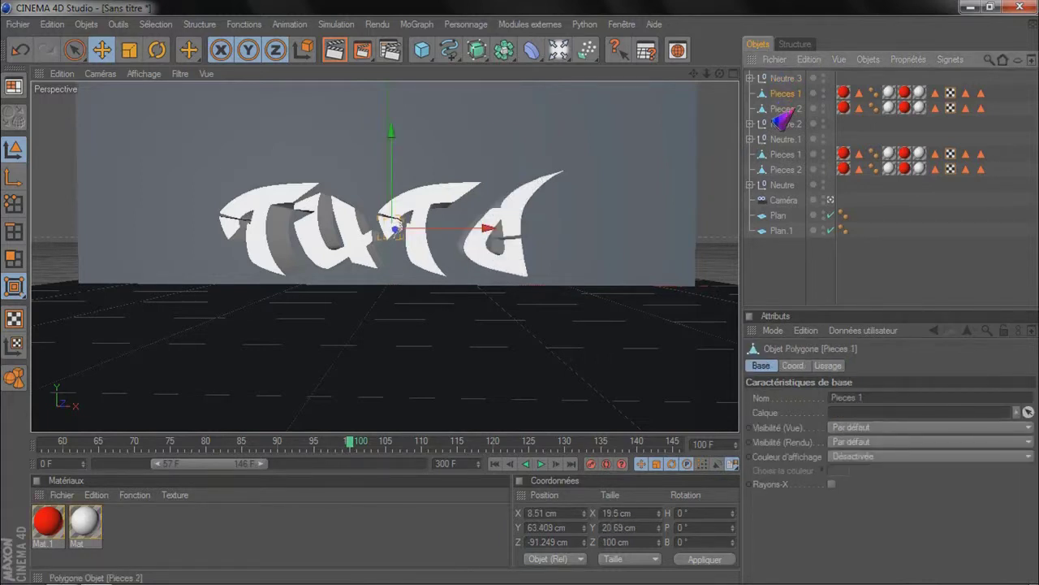
click(783, 96)
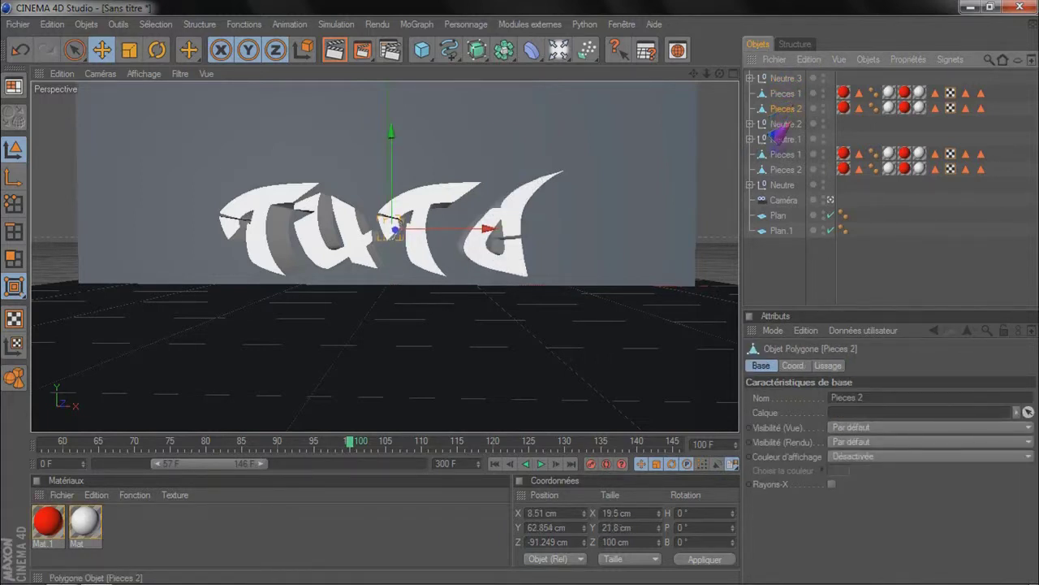
click(410, 207)
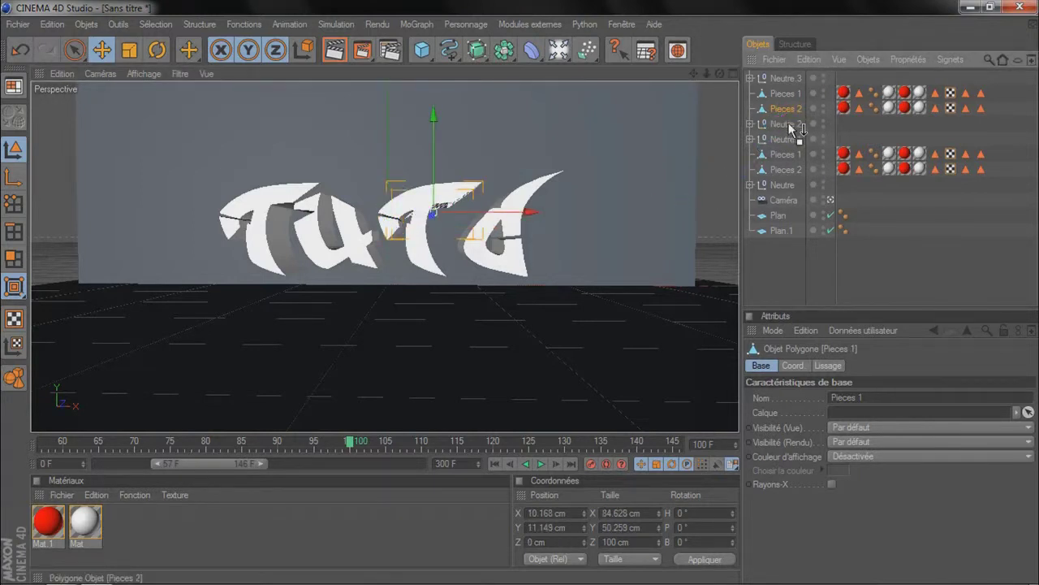
drag(792, 128, 790, 127)
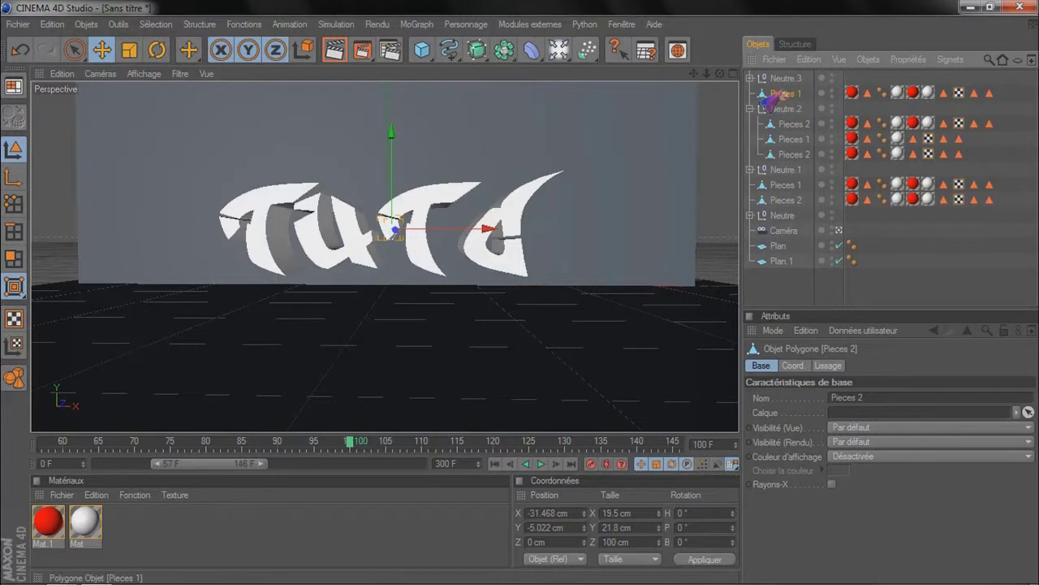
drag(790, 109, 776, 119)
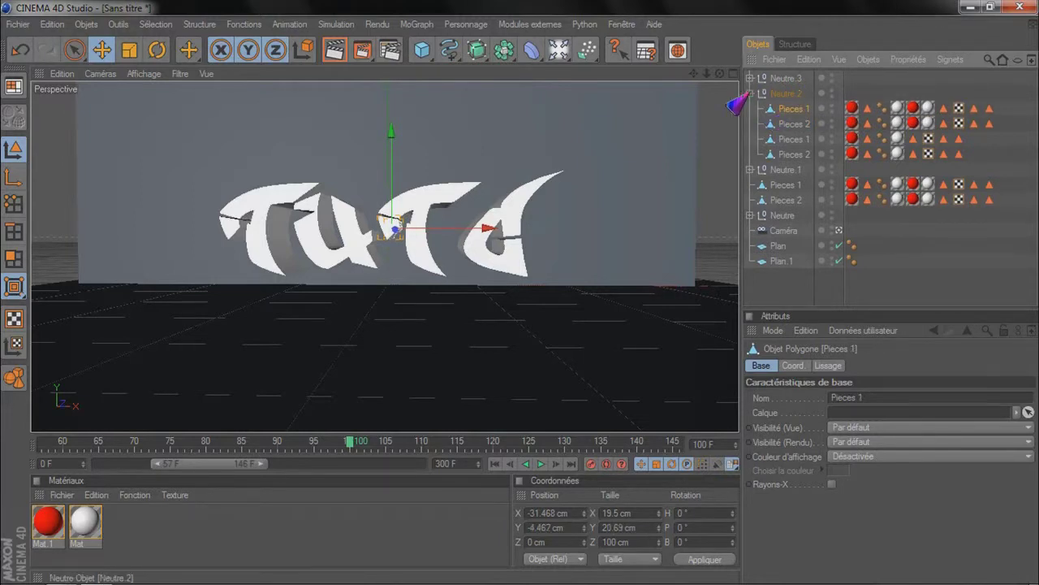
Step: Record keyframes at frame 100 for the letter groups Neutre.3, Neutre.2 and Neutre.1
click(750, 95)
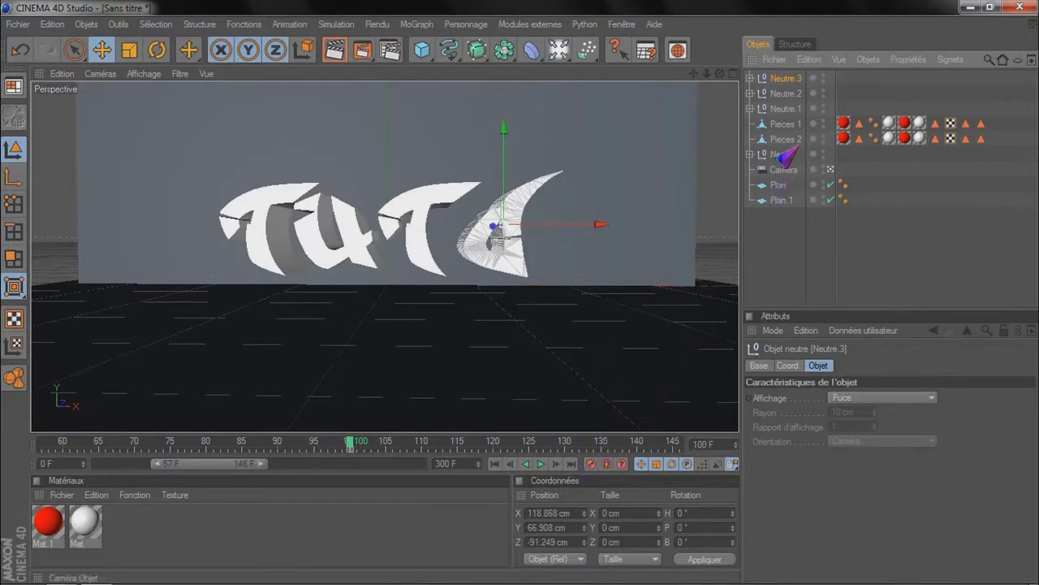
click(772, 94)
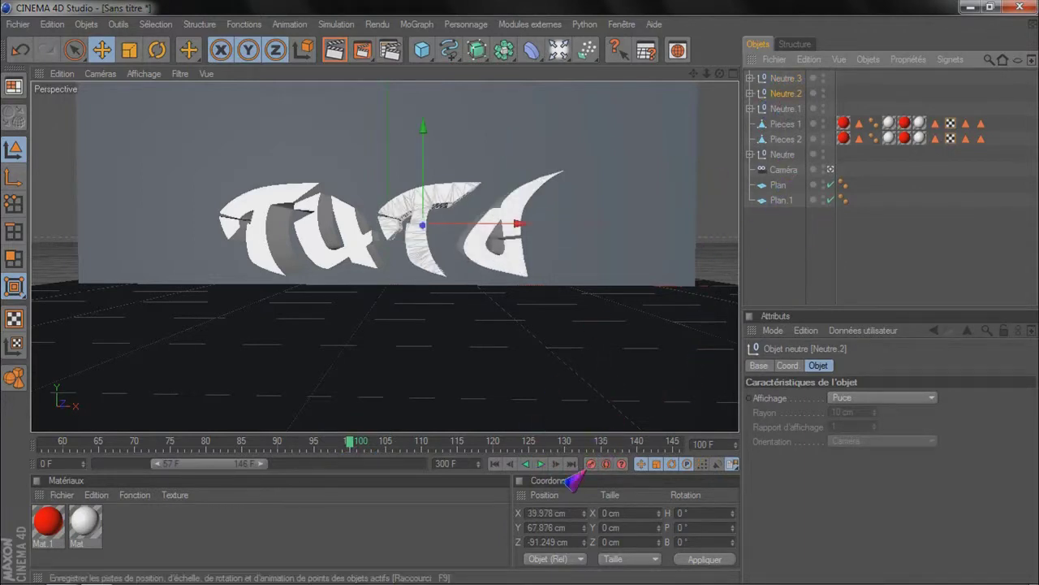
click(777, 109)
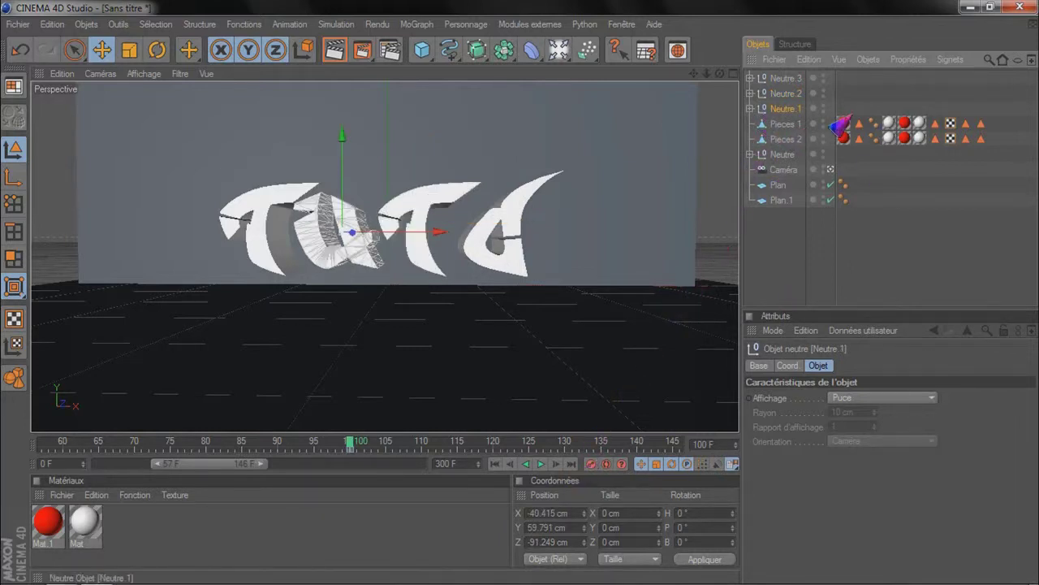
Step: Move the two small loose pieces of the first "t" into that letter's group, Neutre
click(779, 125)
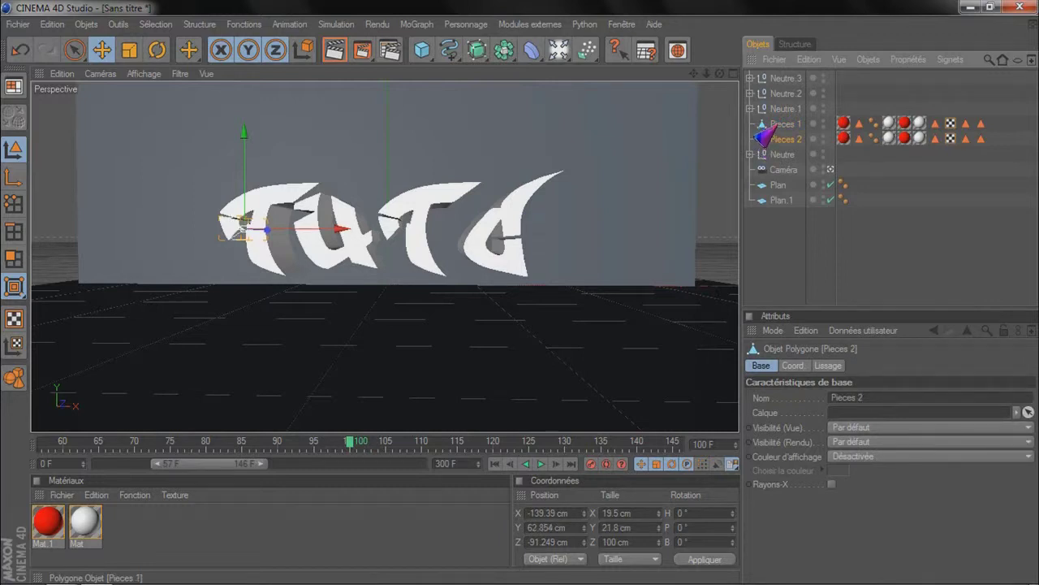
click(298, 208)
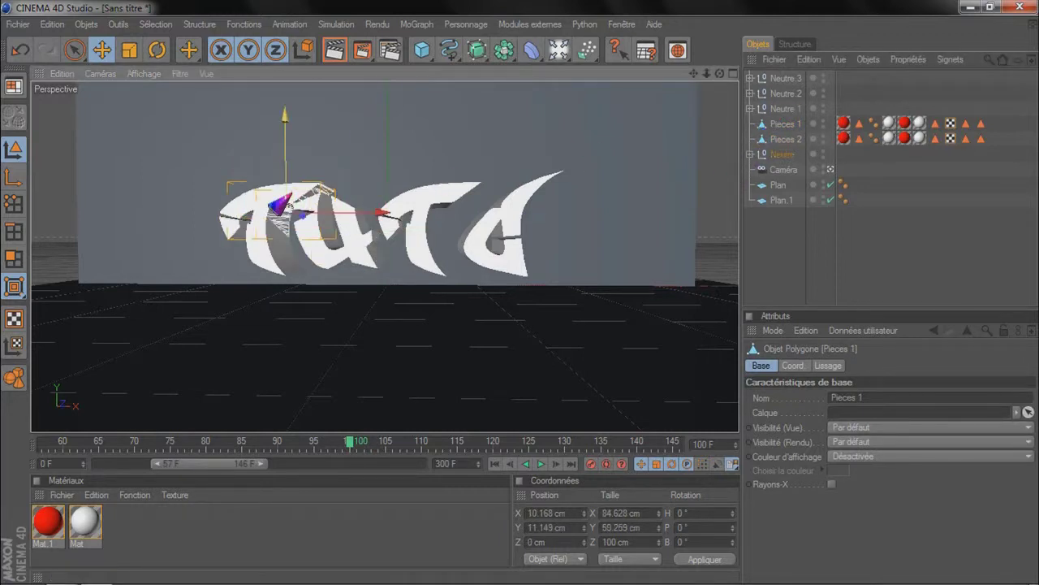
click(776, 140)
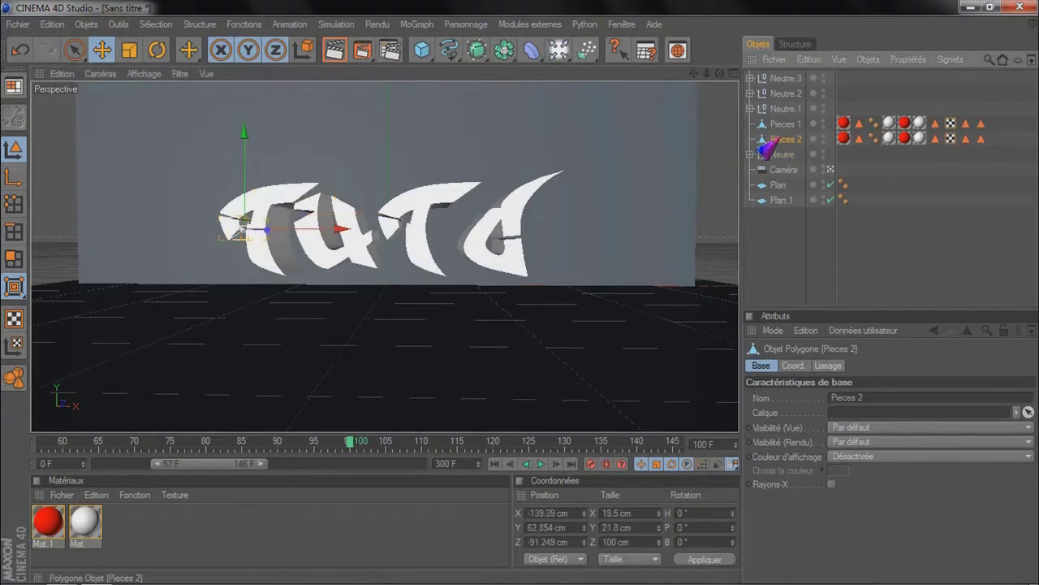
drag(782, 158, 783, 140)
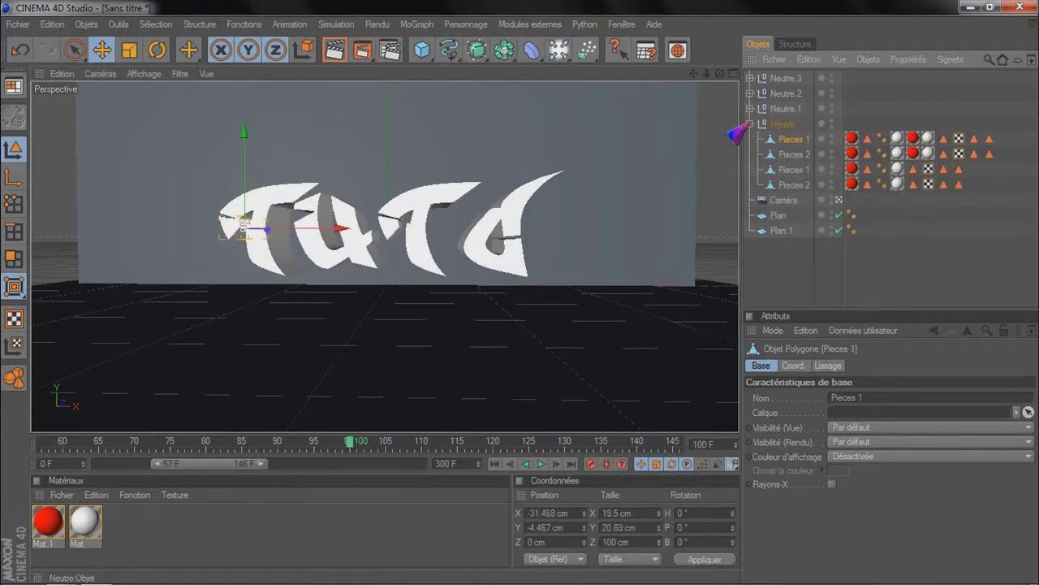
click(750, 124)
Step: Record a keyframe for the first "t" group at frame 100, then extend the timeline range to frames 0–146 and return the playhead to frame 0
click(782, 124)
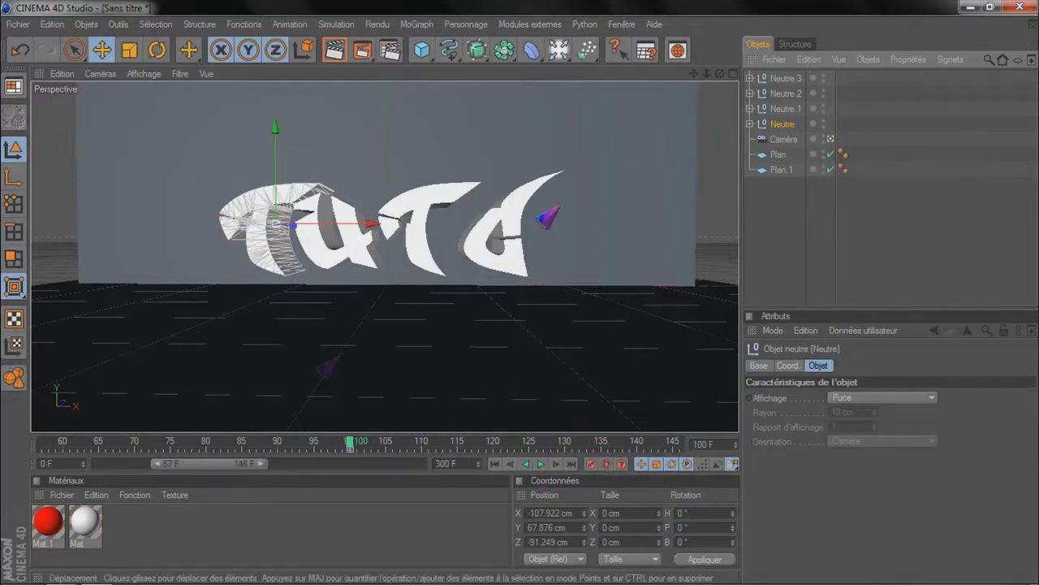
drag(345, 445, 43, 445)
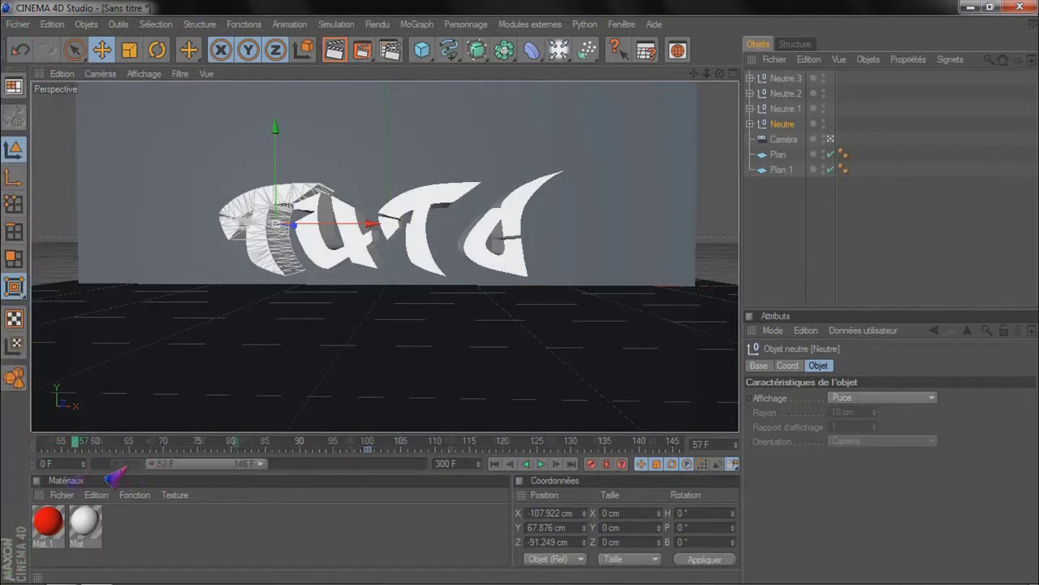
drag(154, 463, 61, 461)
drag(159, 448, 44, 445)
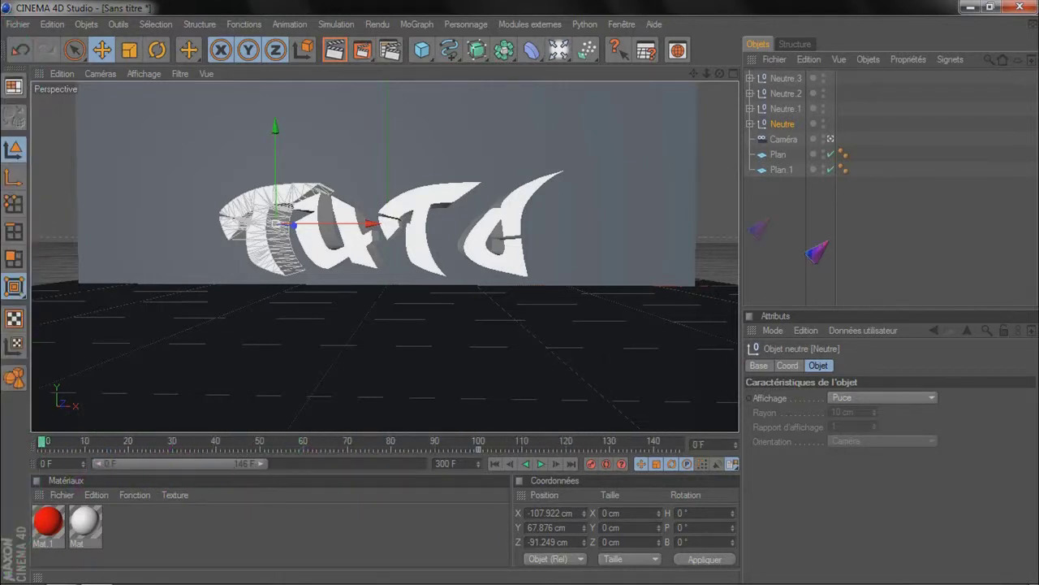
Step: Move the first "t" group outward and up to about X -231.8 cm, Y 181.8 cm at frame 0
scroll(493, 286, down, 2)
scroll(492, 293, up, 1)
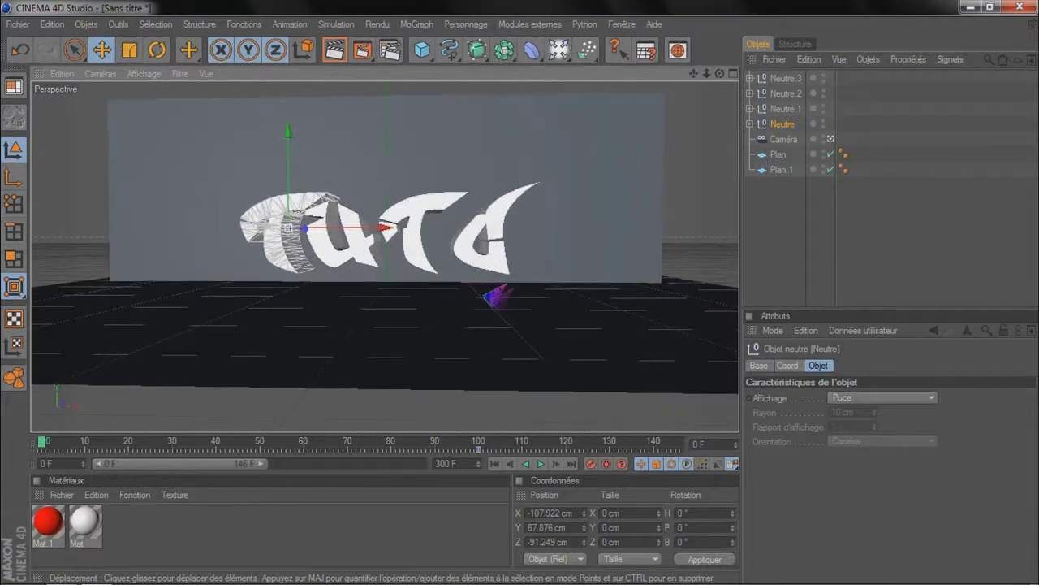
alt+middle_drag(522, 304, 529, 334)
alt+drag(522, 305, 534, 330)
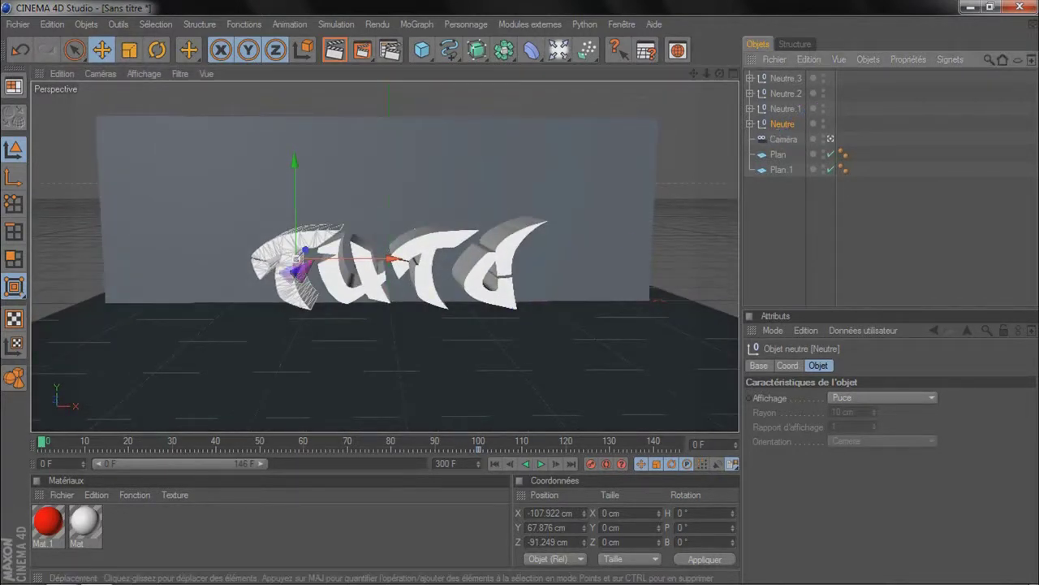
drag(389, 258, 276, 258)
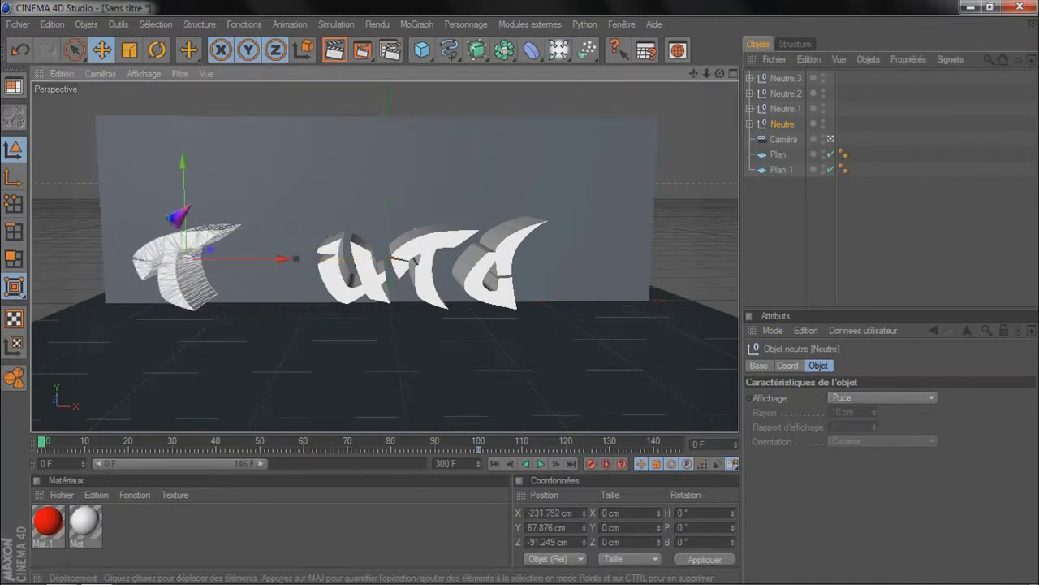
drag(185, 235, 184, 134)
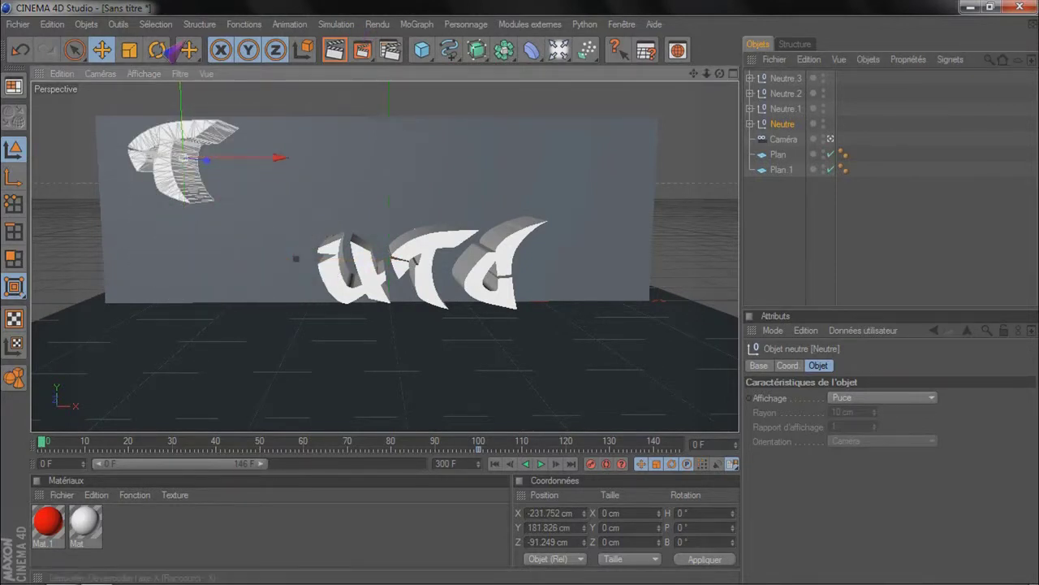
Step: Rotate the first "t" group to about H 48.8°, P 33.7°, B -8.8° and record its keyframe at frame 0
click(154, 49)
drag(134, 140, 199, 184)
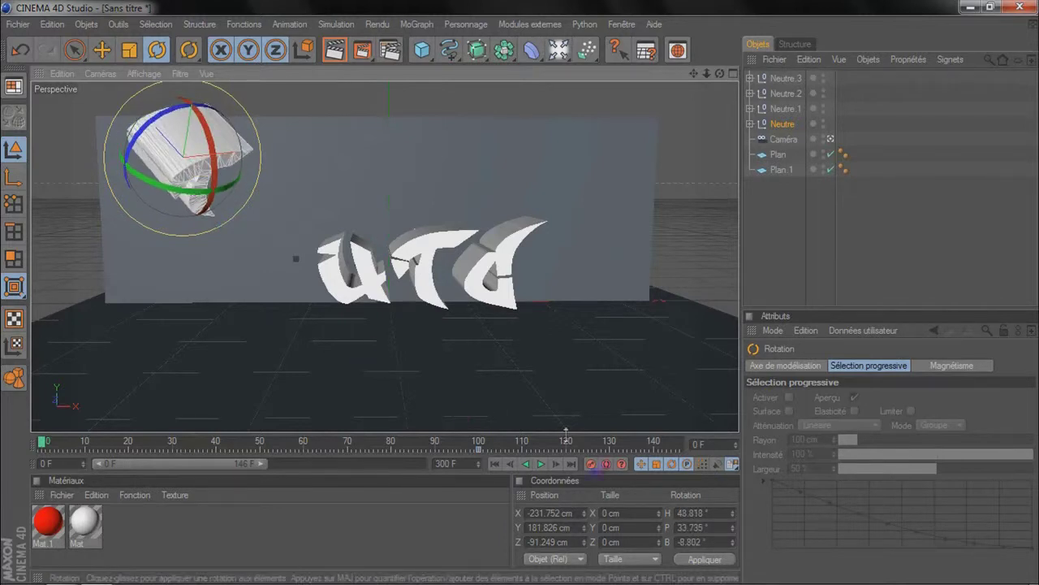
click(592, 463)
Step: Rotate the letter "u" group, Neutre.1, to about H -142.8°, P 16.5°, B 167.4°
click(356, 251)
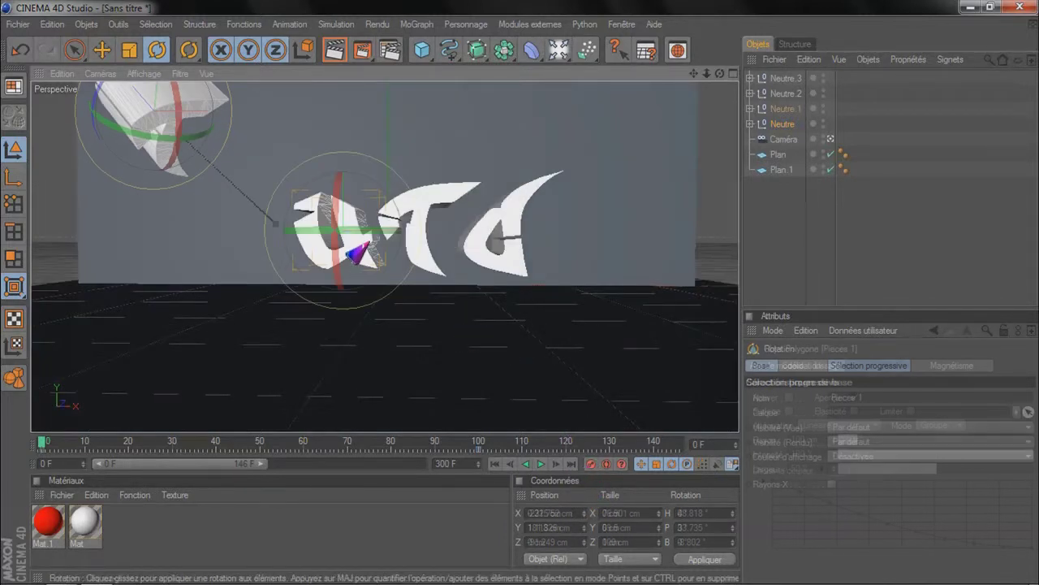
click(771, 108)
drag(348, 208, 304, 368)
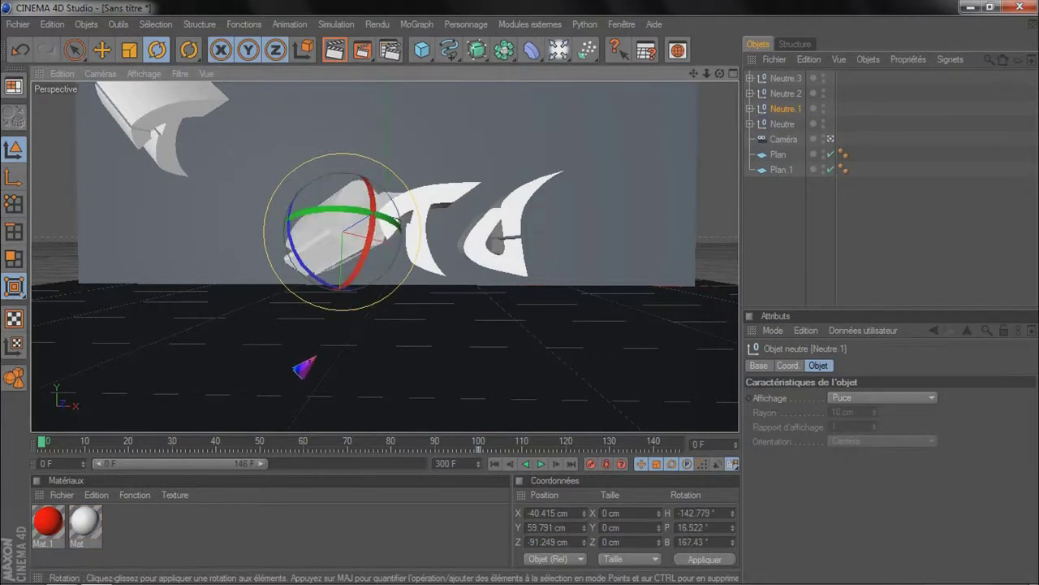
Step: Move the "u" group above the text to about X -50.3, Y 215.6, Z -115.2 cm and record its keyframe at frame 0
click(74, 50)
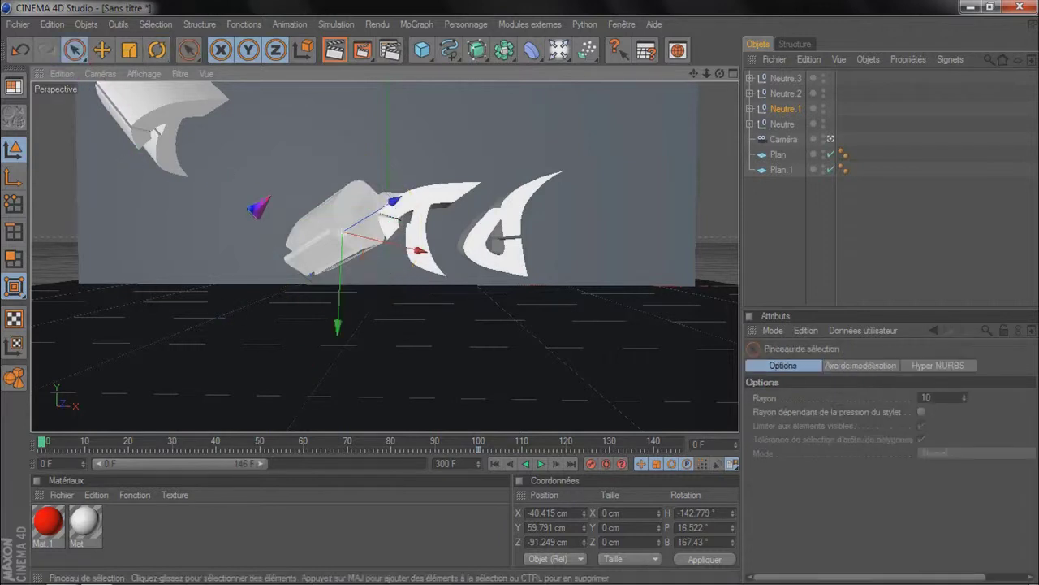
drag(337, 324, 343, 199)
alt+drag(428, 310, 406, 263)
drag(277, 99, 232, 90)
drag(376, 139, 341, 120)
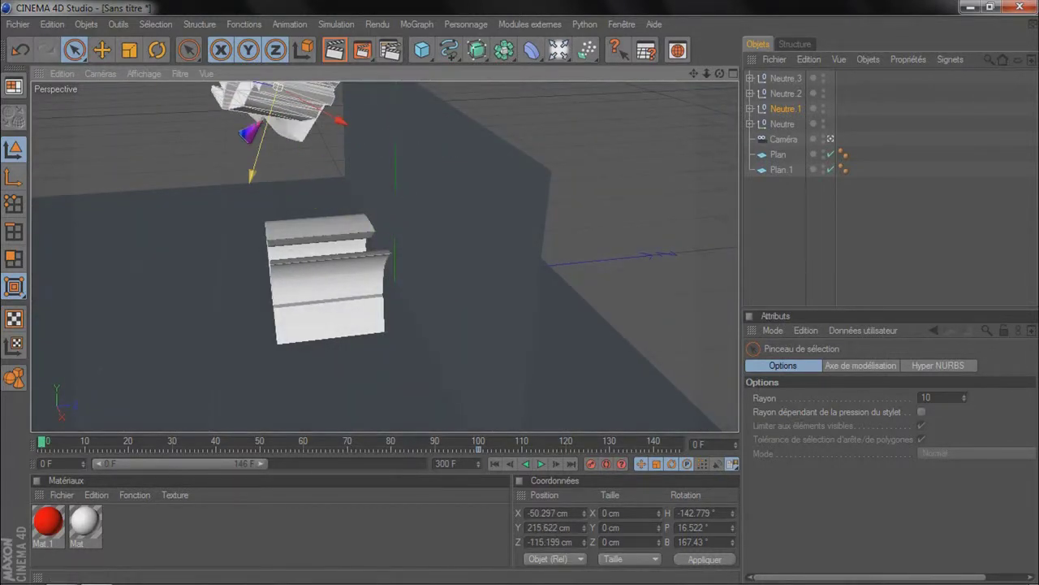
alt+drag(335, 299, 321, 300)
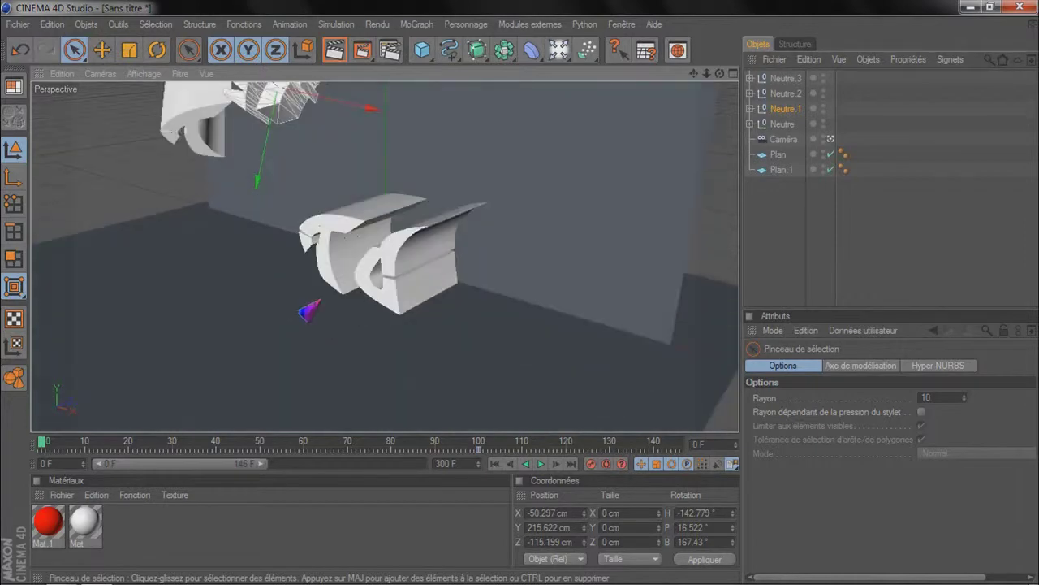
click(592, 464)
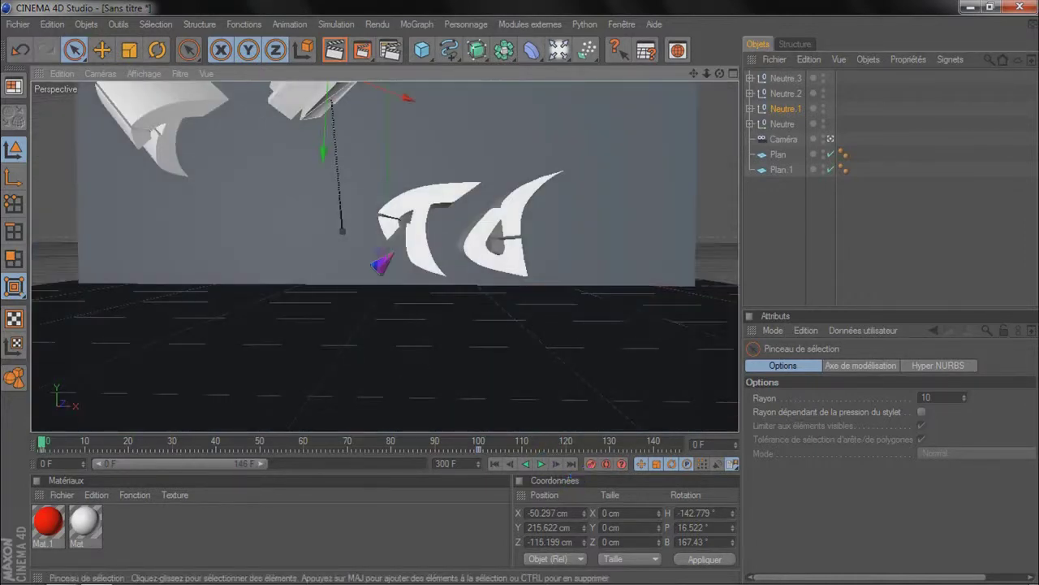
Step: Move and rotate the Neutre.2 group to about X 112.7, Y 169.1 cm, H -100.9°, P 41.1°, B 59.1°, and record its keyframe at frame 0
click(781, 124)
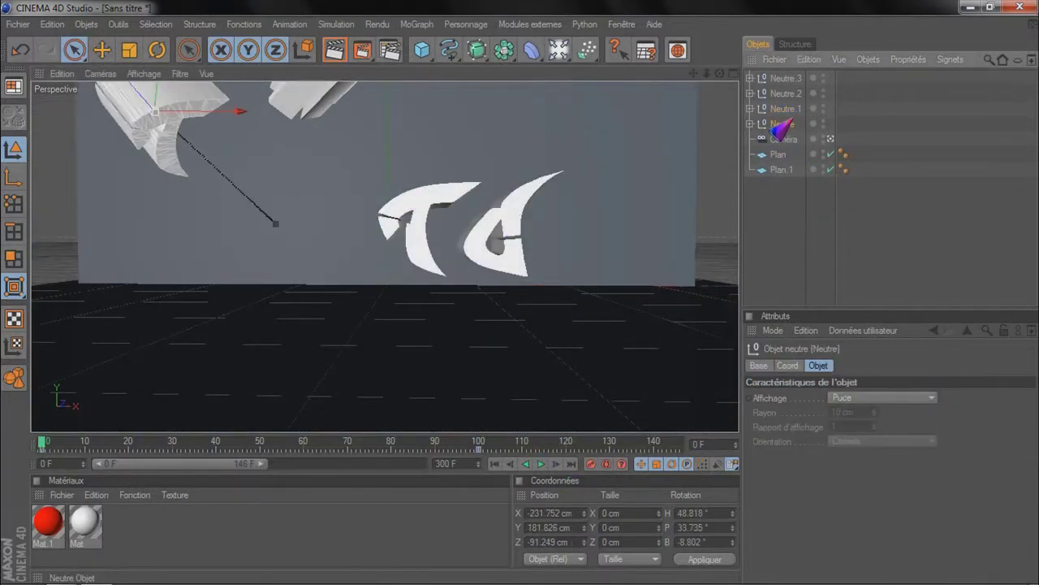
click(791, 110)
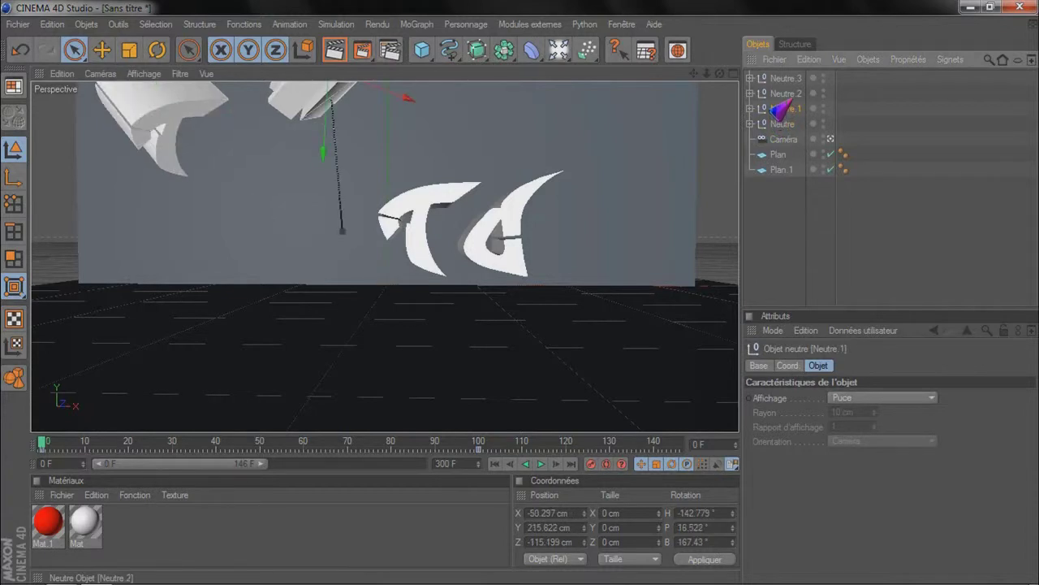
click(784, 93)
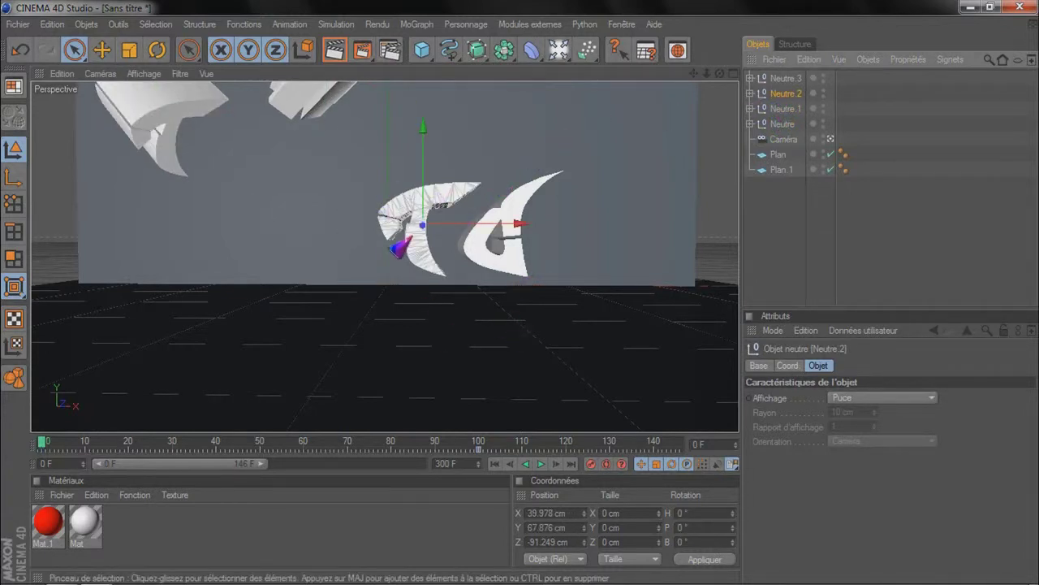
drag(438, 224, 544, 155)
drag(495, 116, 496, 84)
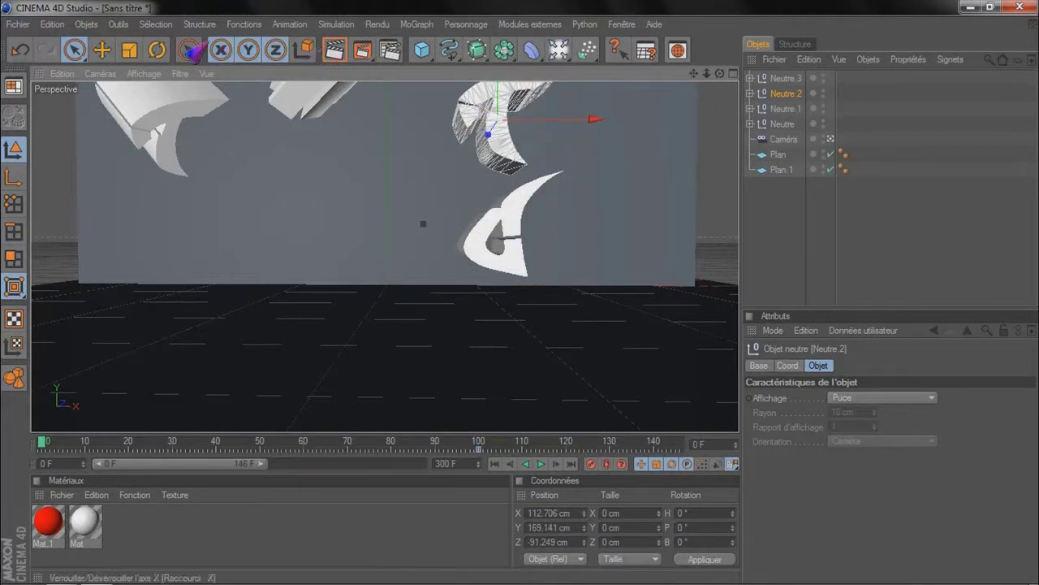
click(157, 50)
drag(475, 167, 460, 306)
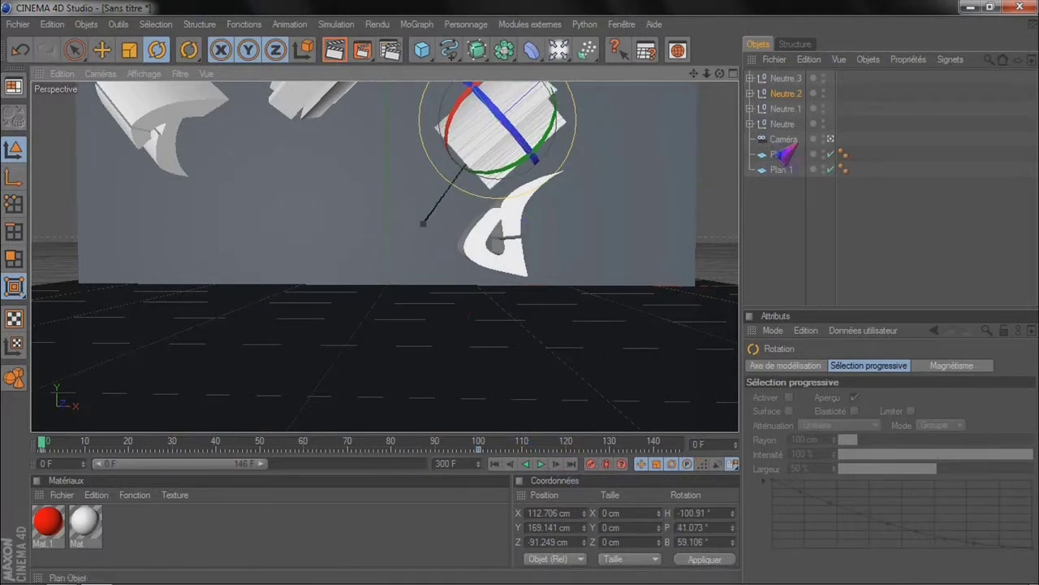
Step: Rotate the "o" group, Neutre.3, to about H 20.9°, P -3.4°, B -4° and move it to about X 116.9, Y 71.4, Z -243.6 cm
click(780, 79)
drag(491, 262, 487, 235)
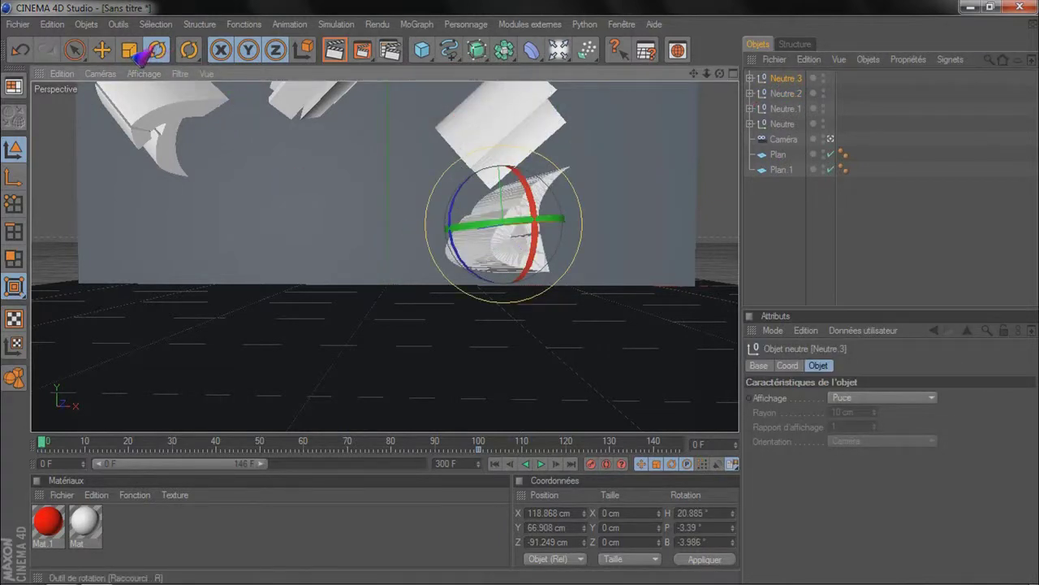
click(74, 50)
drag(451, 238, 543, 218)
drag(670, 205, 607, 209)
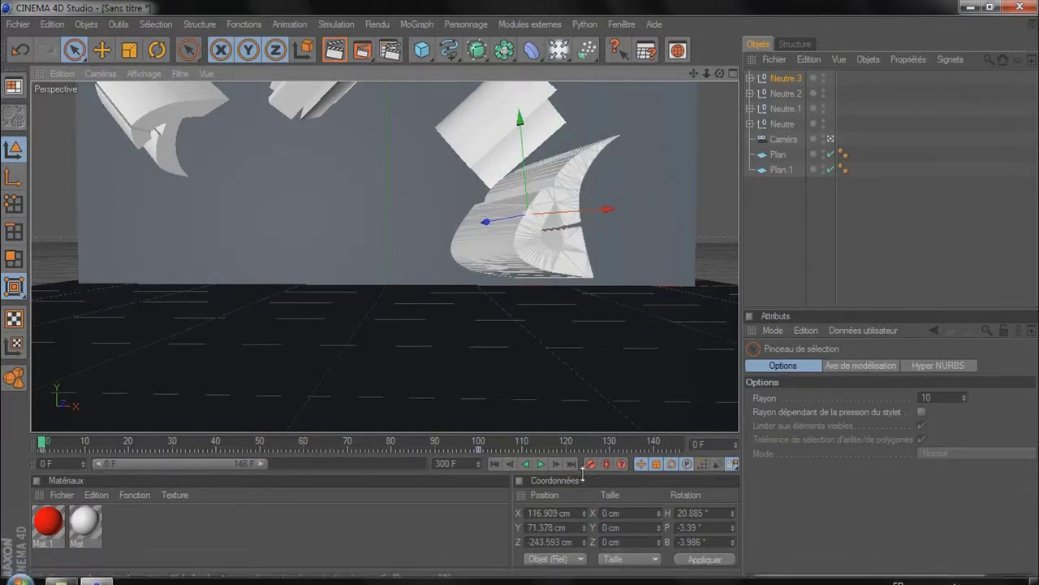